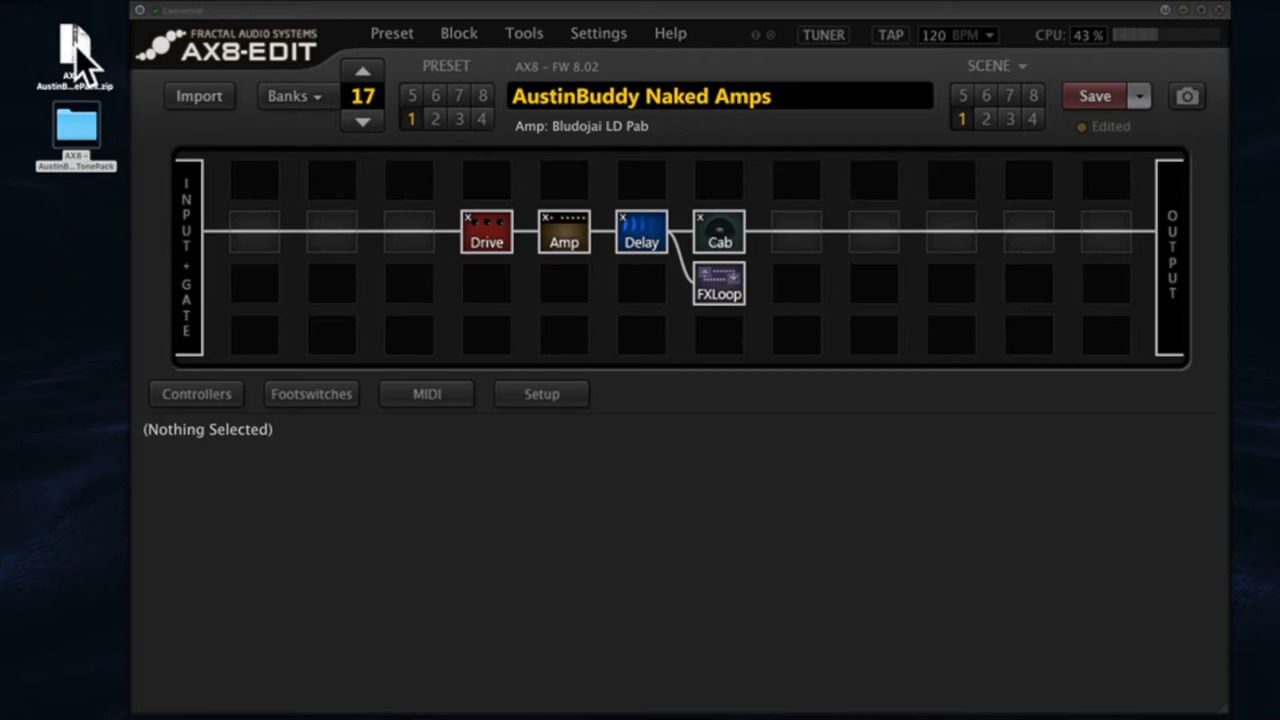
Open the AX8 TonePack folder from the desktop and enlarge its window.
{"action": "left_click", "coordinate": [75, 124]}
{"action": "double_click", "coordinate": [79, 132]}
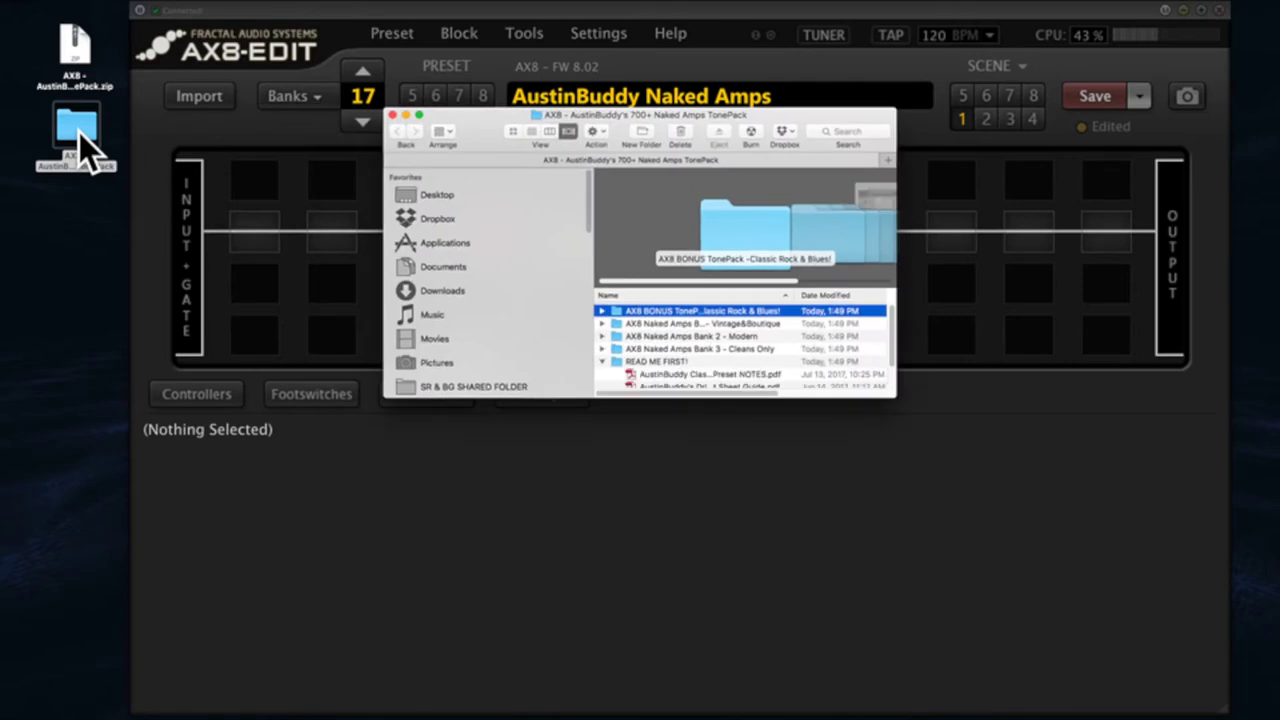
{"action": "left_click_drag", "start_coordinate": [893, 398], "coordinate": [1060, 476]}
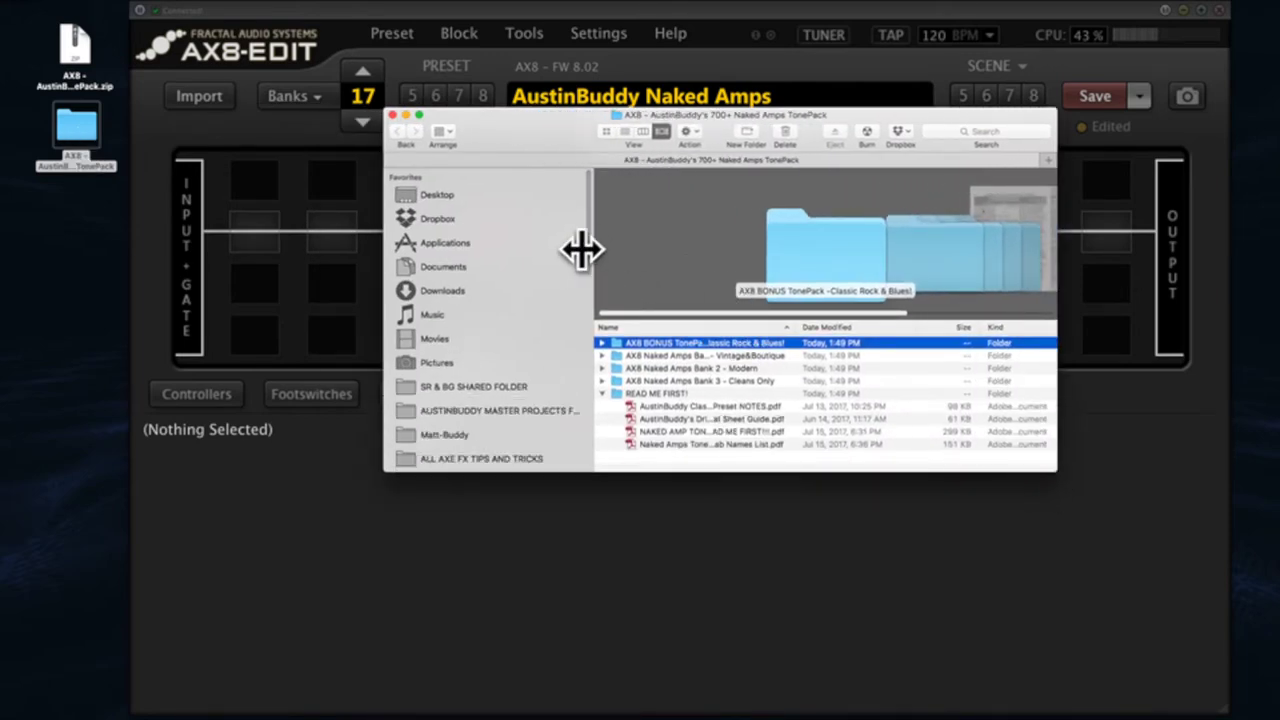
{"action": "left_click_drag", "start_coordinate": [581, 250], "coordinate": [376, 245]}
{"action": "left_click_drag", "start_coordinate": [590, 124], "coordinate": [436, 73]}
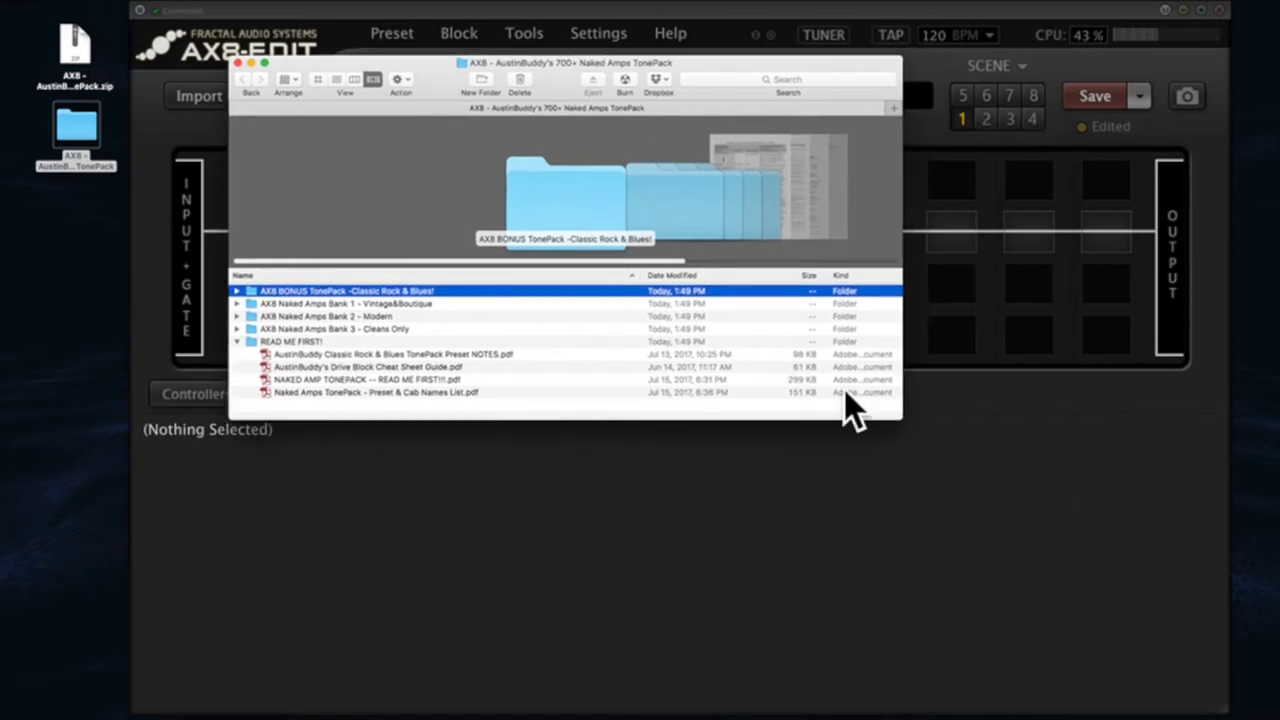
{"action": "left_click_drag", "start_coordinate": [900, 418], "coordinate": [1160, 675]}
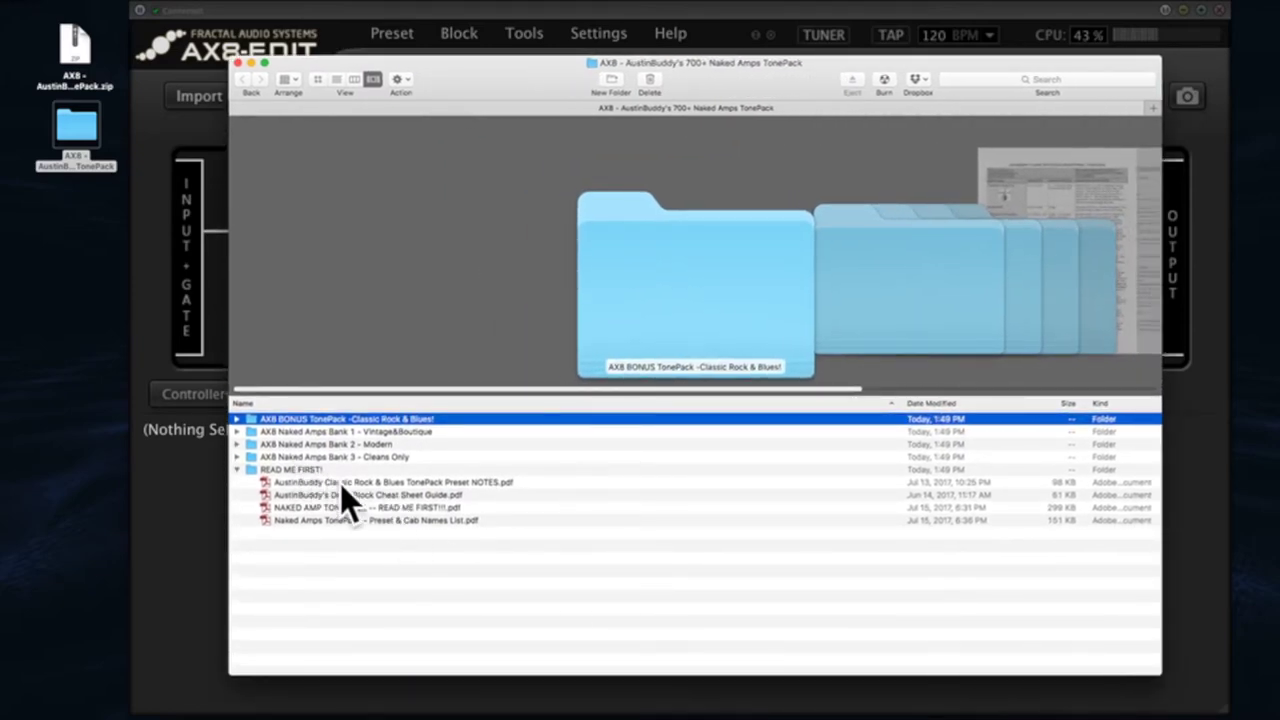
Preview the READ ME FIRST, Drive Block Cheat Sheet, preset notes and Preset & Cab Names PDFs, then close the folder.
{"action": "left_click", "coordinate": [466, 505]}
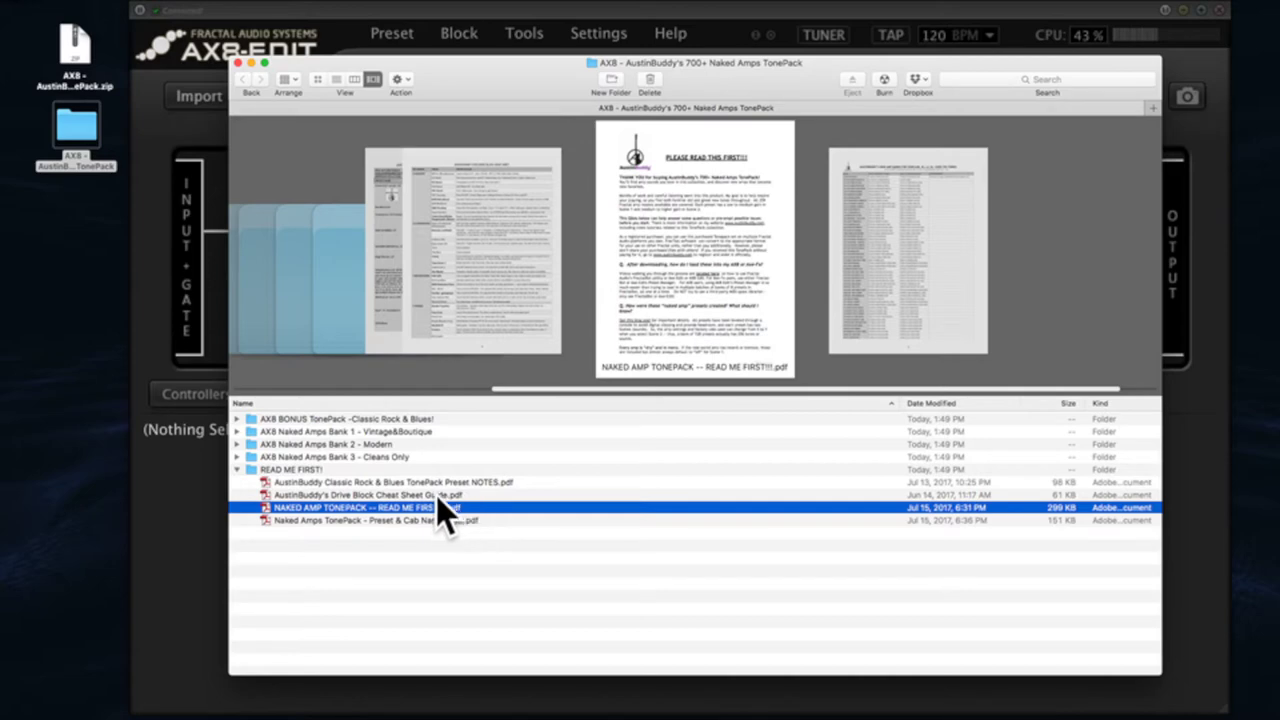
{"action": "left_click", "coordinate": [402, 494]}
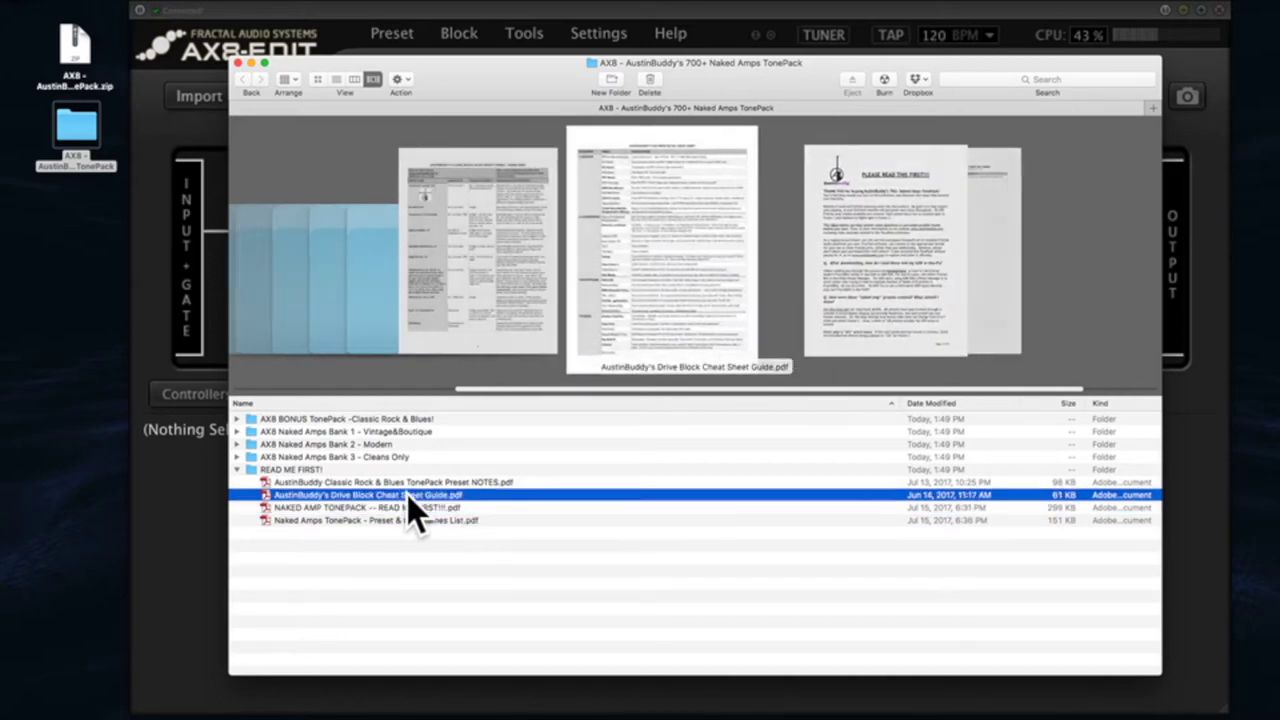
{"action": "left_click", "coordinate": [473, 481]}
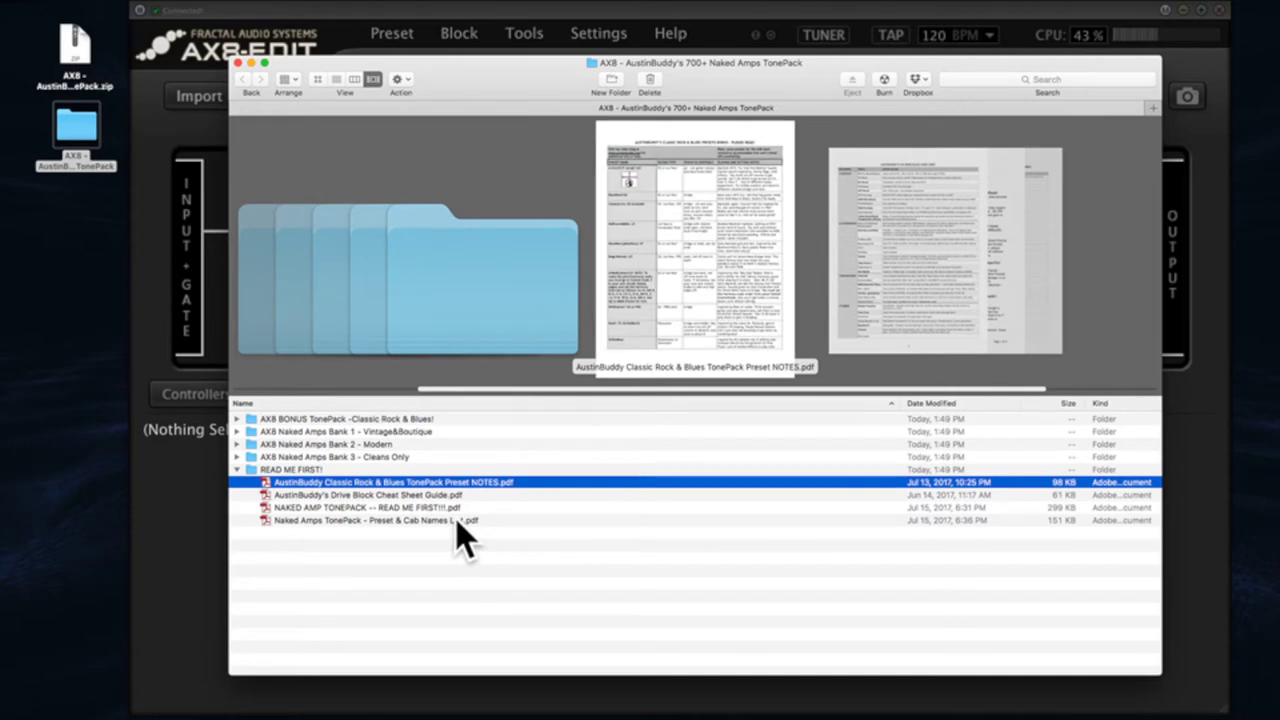
{"action": "left_click", "coordinate": [456, 519]}
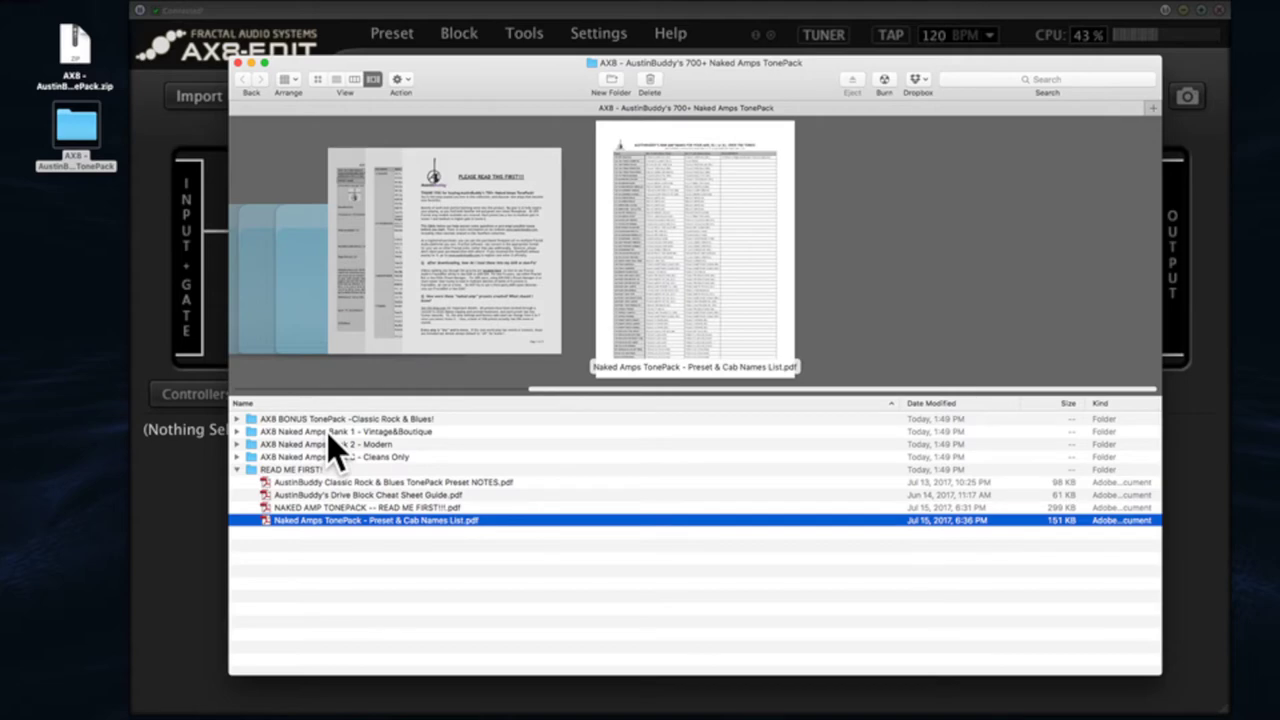
{"action": "left_click", "coordinate": [239, 63]}
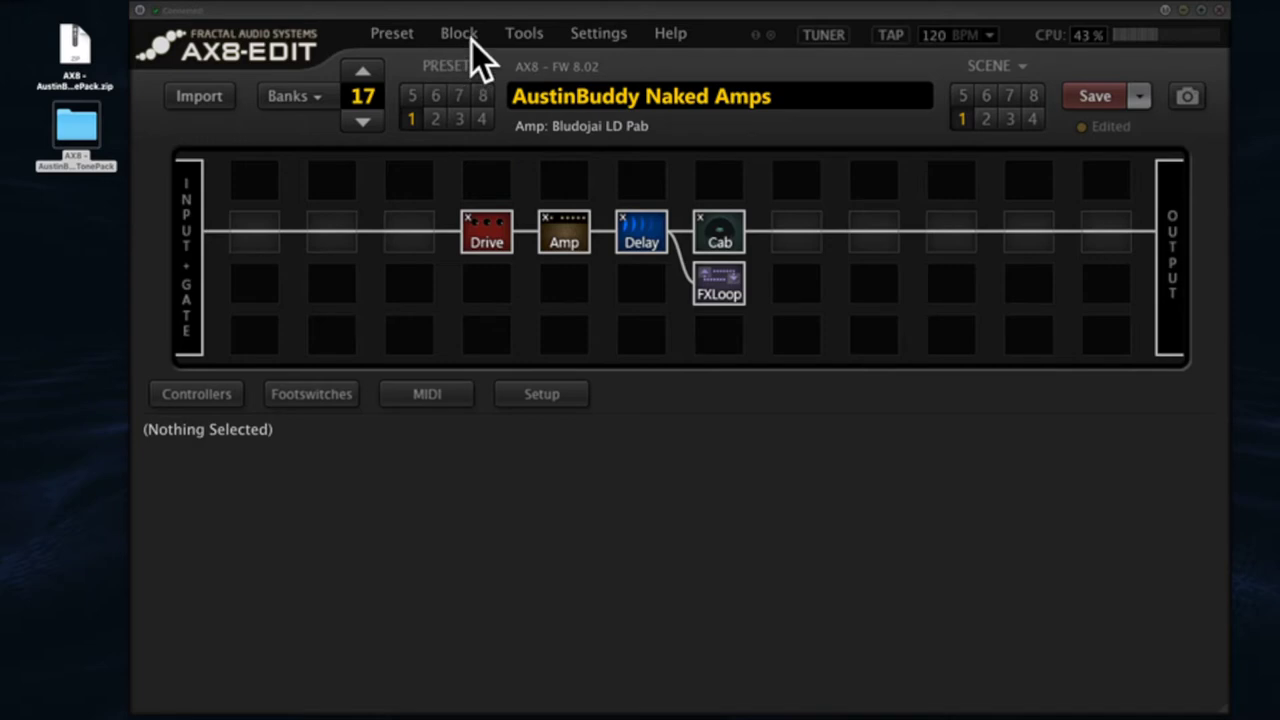
Launch Axe-Manage Presets, dismiss the backup warning, and clear all preset browser entries.
{"action": "left_click", "coordinate": [522, 34]}
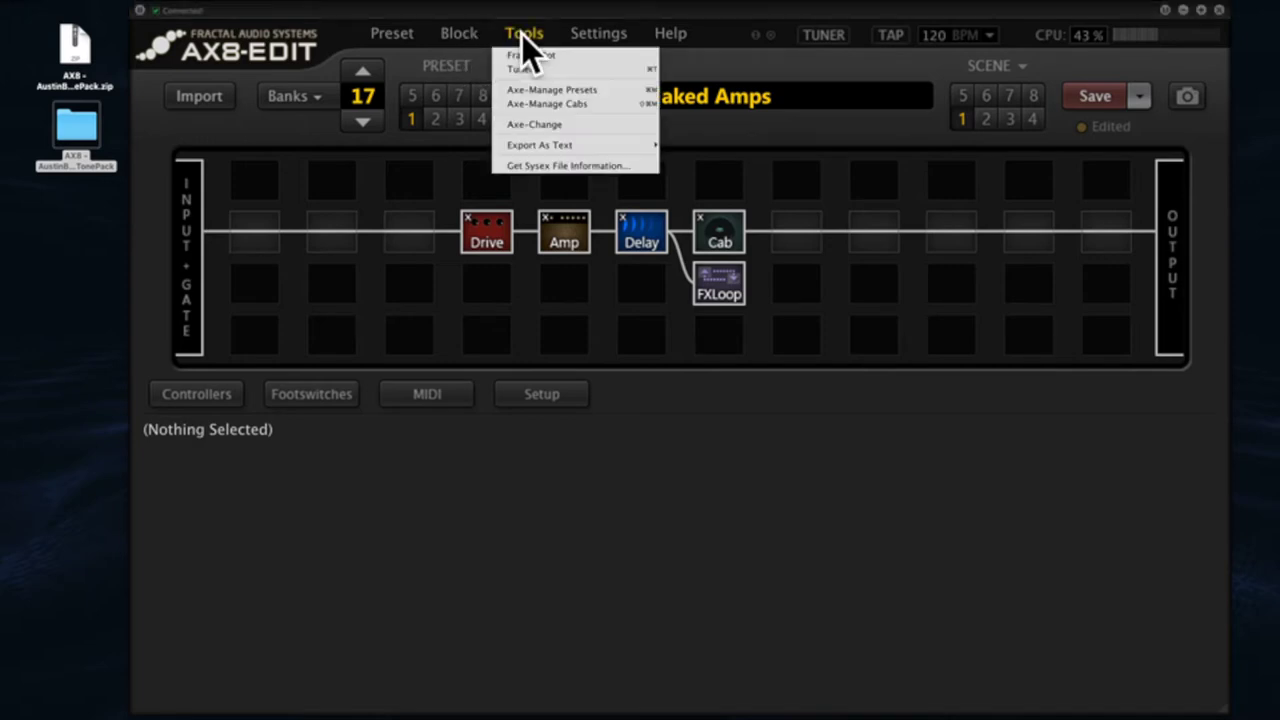
{"action": "left_click", "coordinate": [554, 89]}
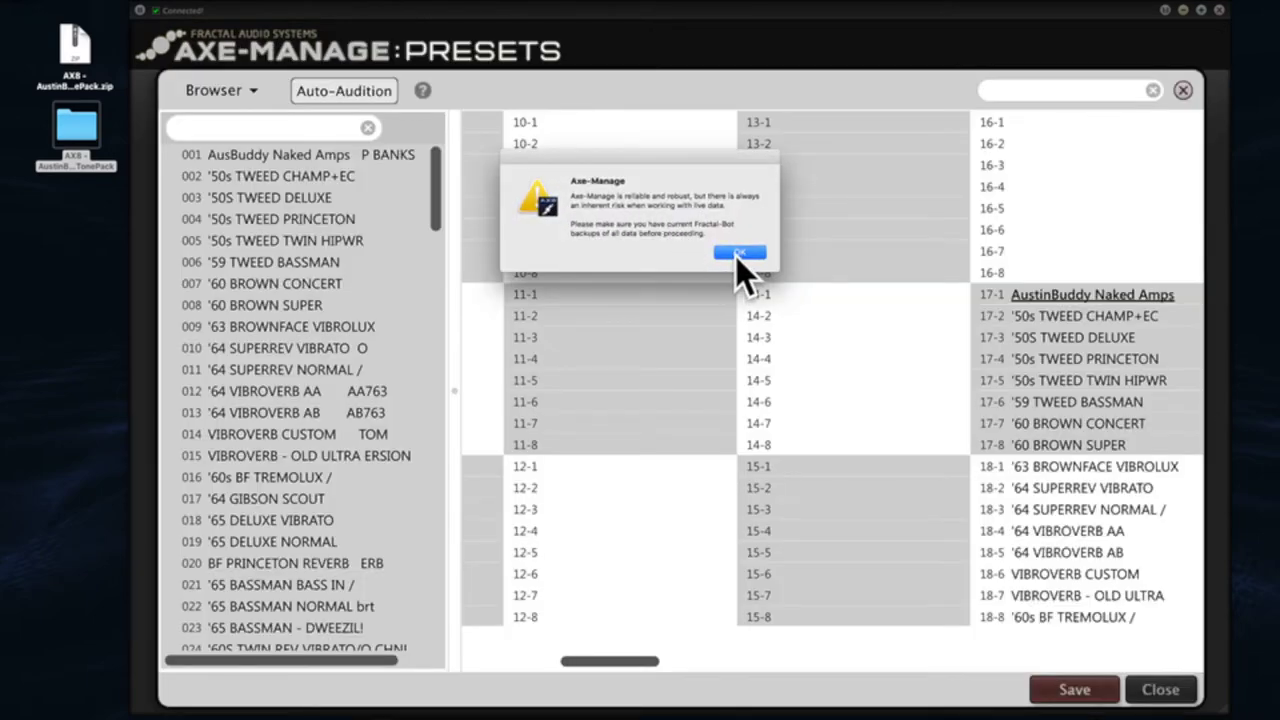
{"action": "left_click", "coordinate": [740, 253]}
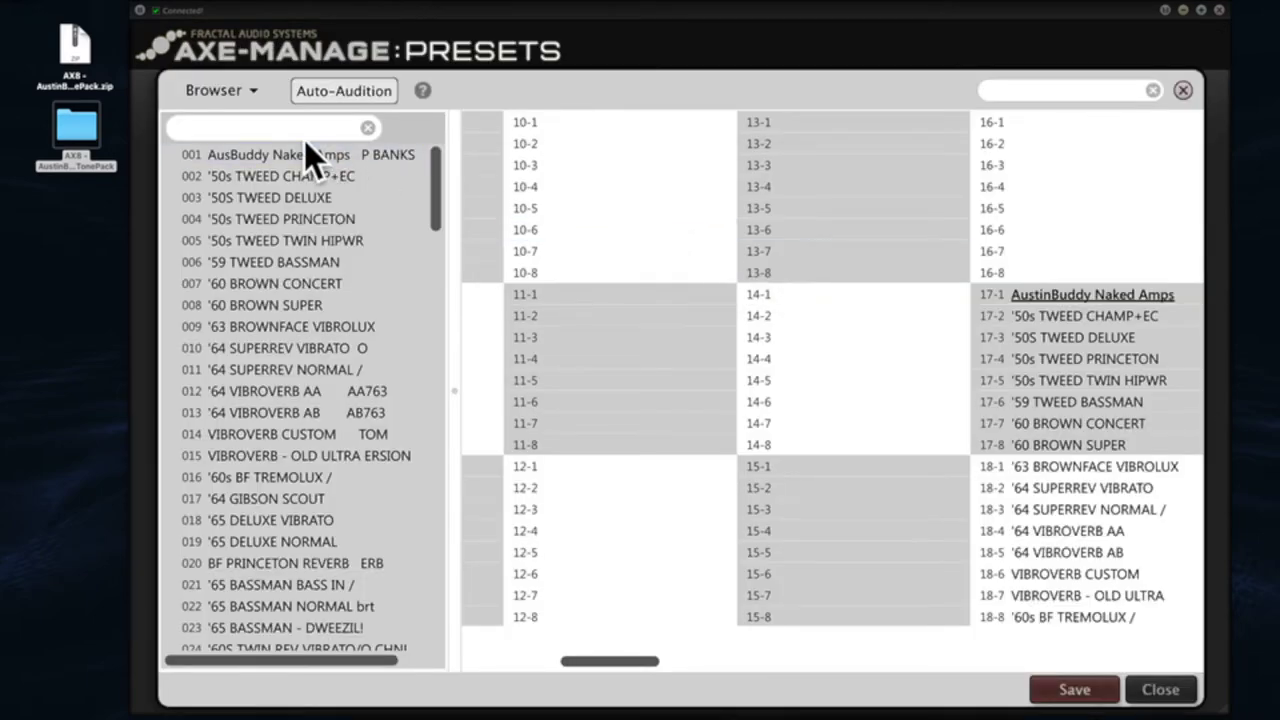
{"action": "left_click", "coordinate": [198, 86]}
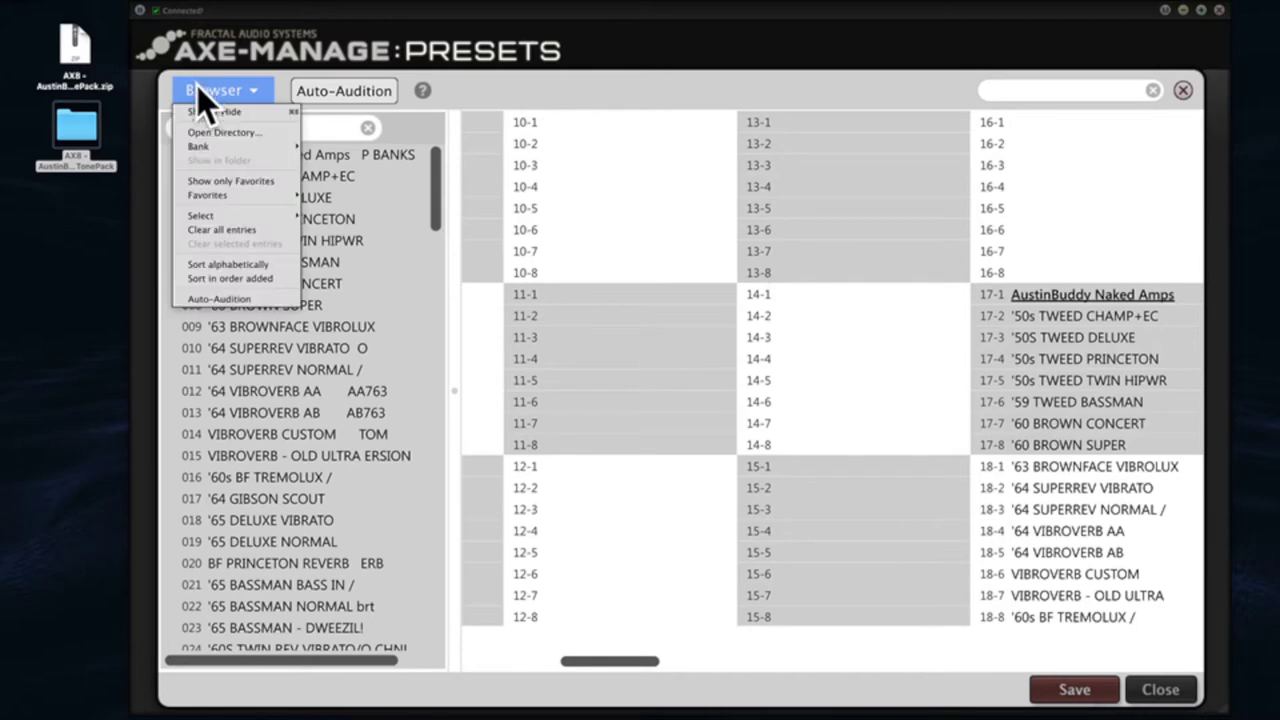
{"action": "left_click", "coordinate": [240, 230]}
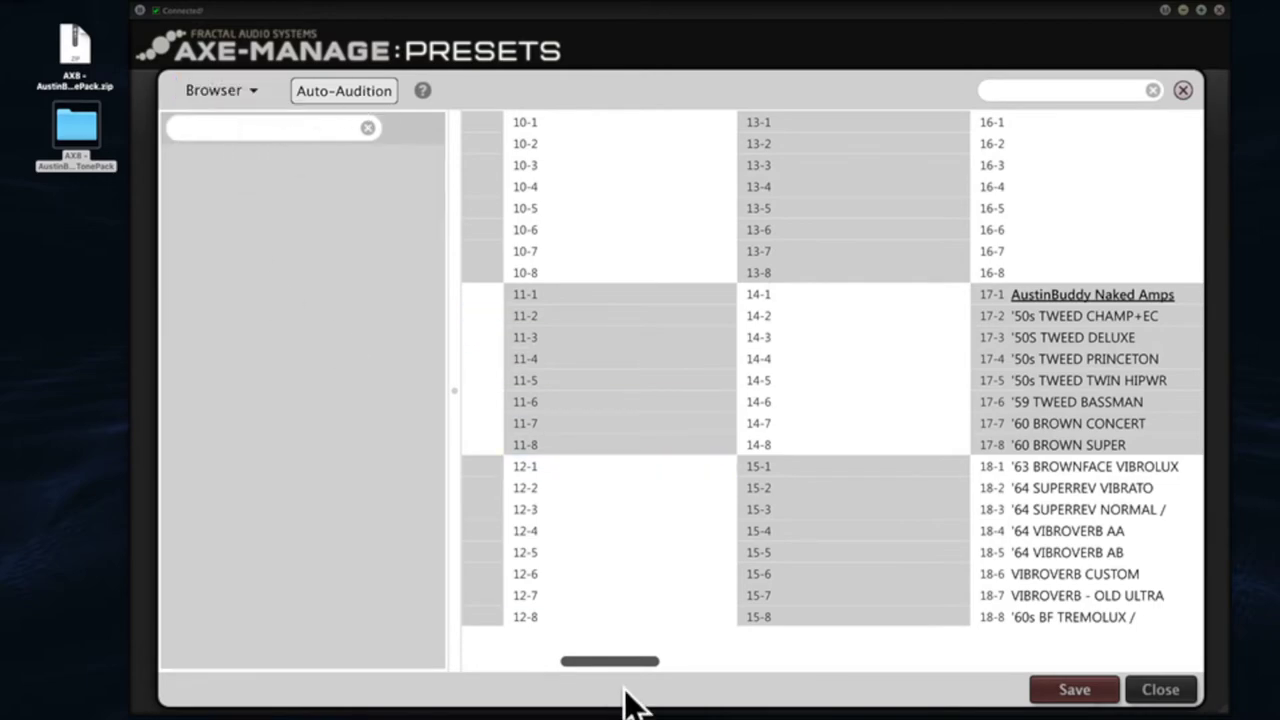
{"action": "left_click_drag", "start_coordinate": [624, 661], "coordinate": [691, 646]}
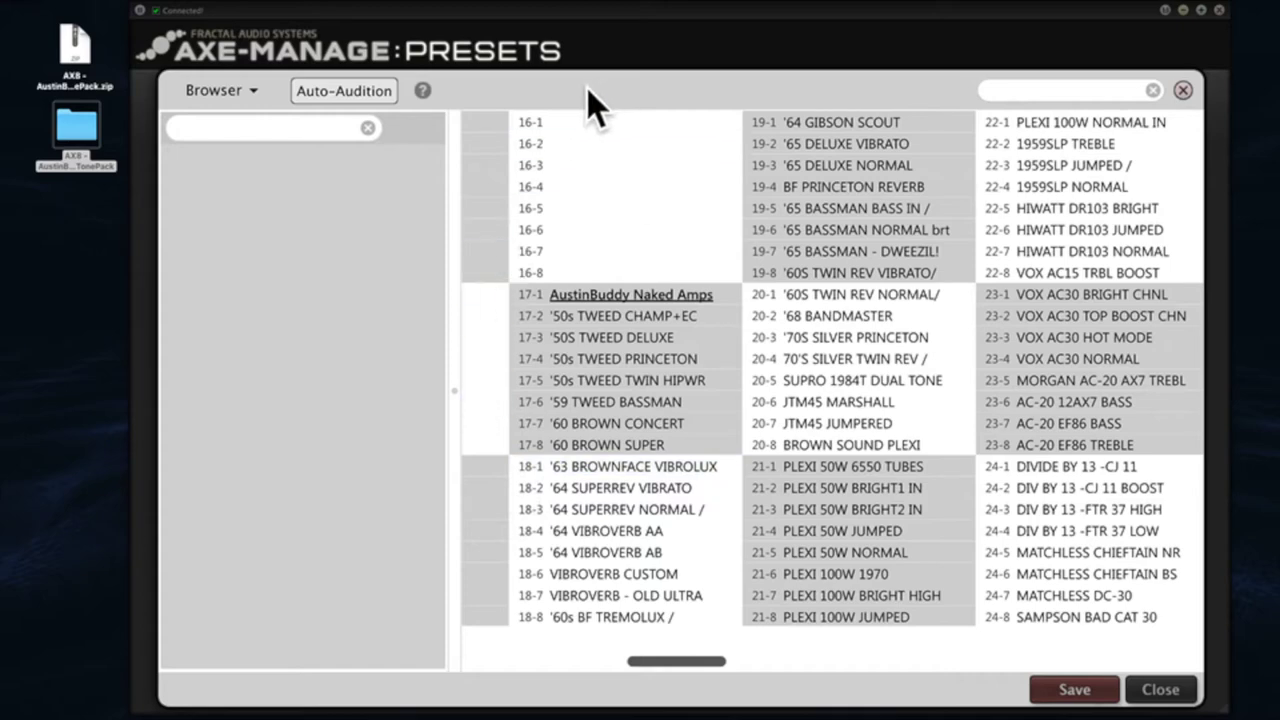
Open the preset browser's Browser options dropdown.
{"action": "left_click", "coordinate": [245, 90]}
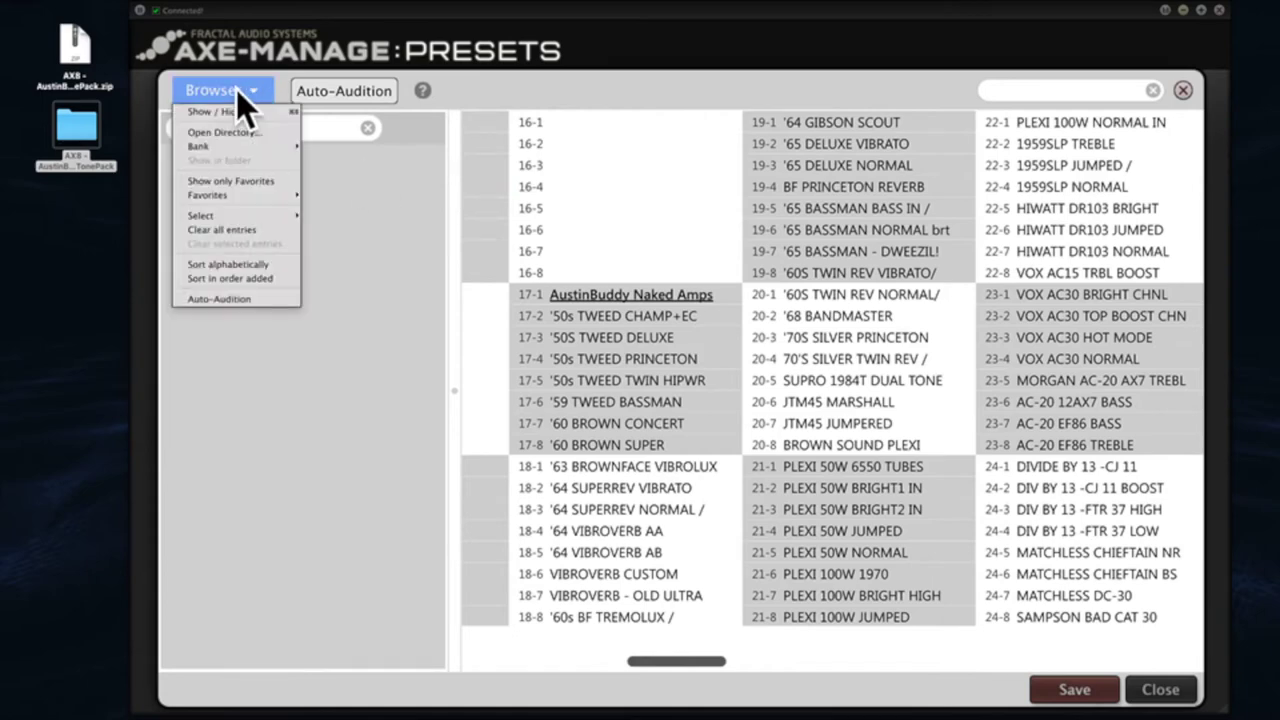
Choose to scan a directory for presets, with bank files included.
{"action": "left_click", "coordinate": [212, 133]}
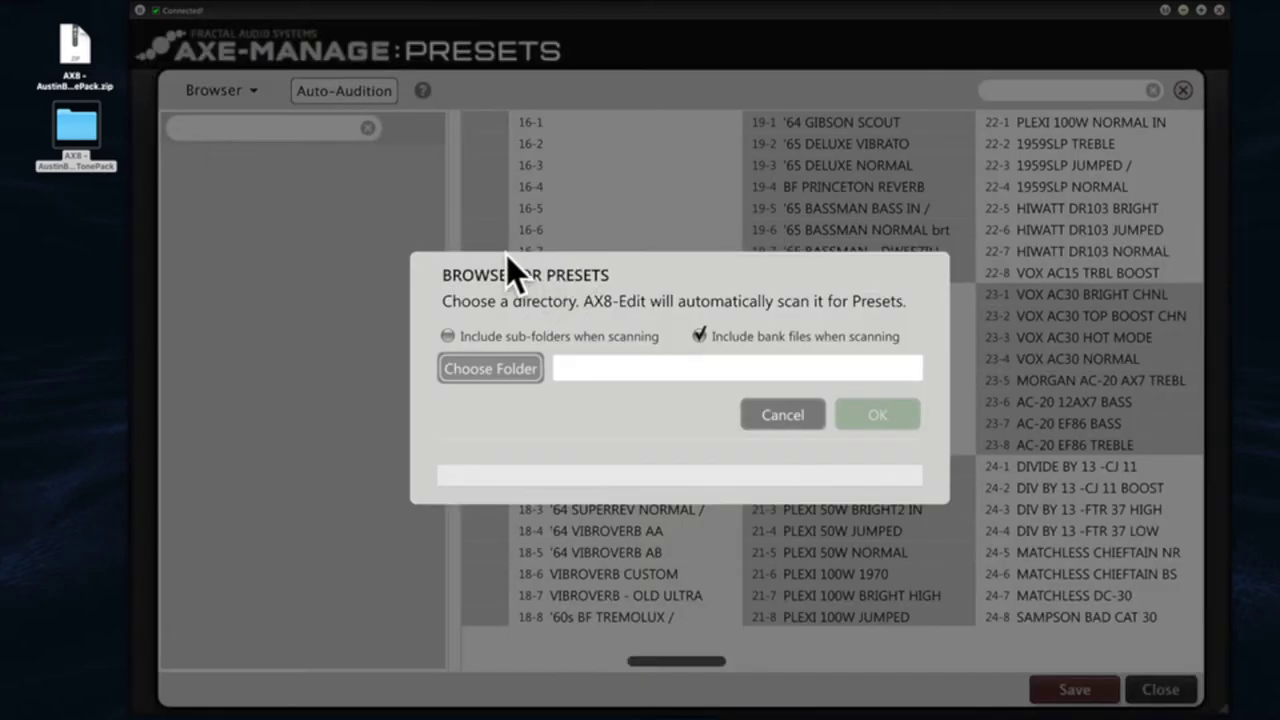
{"action": "left_click", "coordinate": [699, 335]}
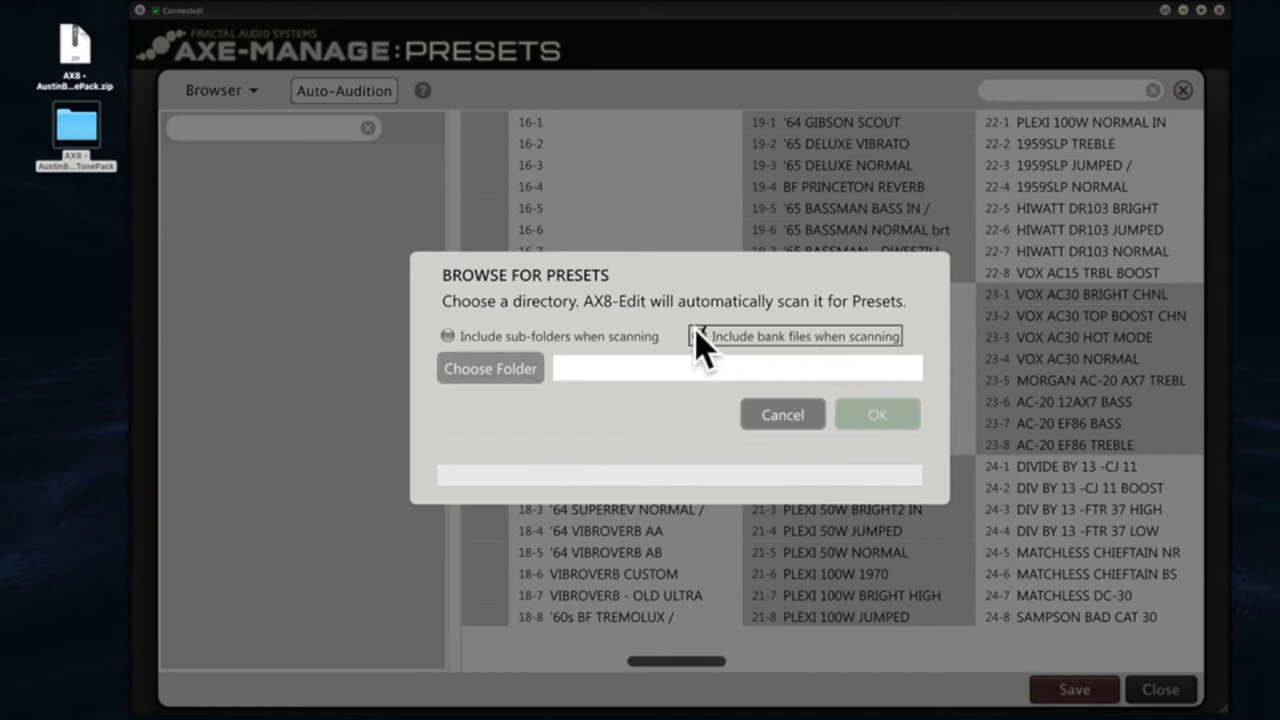
{"action": "left_click", "coordinate": [492, 368]}
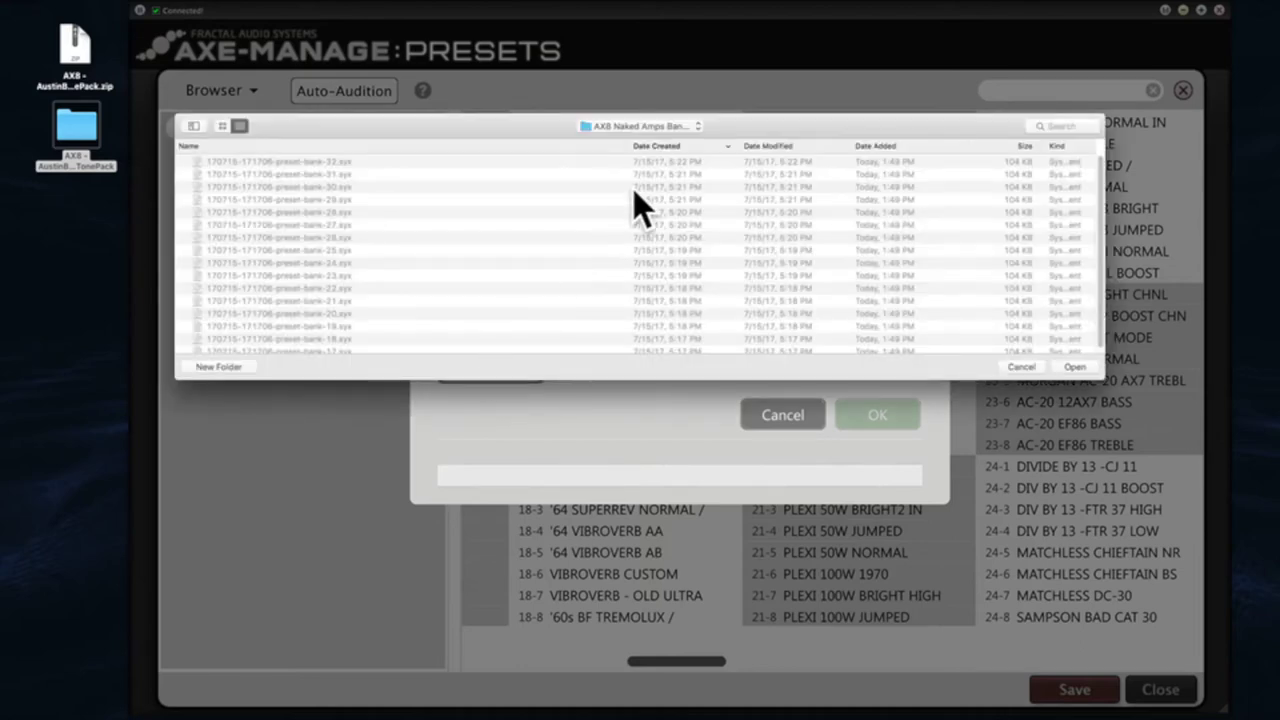
Scan the AX8 Naked Amps Bank 1 - Vintage&Boutique folder and accept the 128 found presets.
{"action": "left_click", "coordinate": [622, 126]}
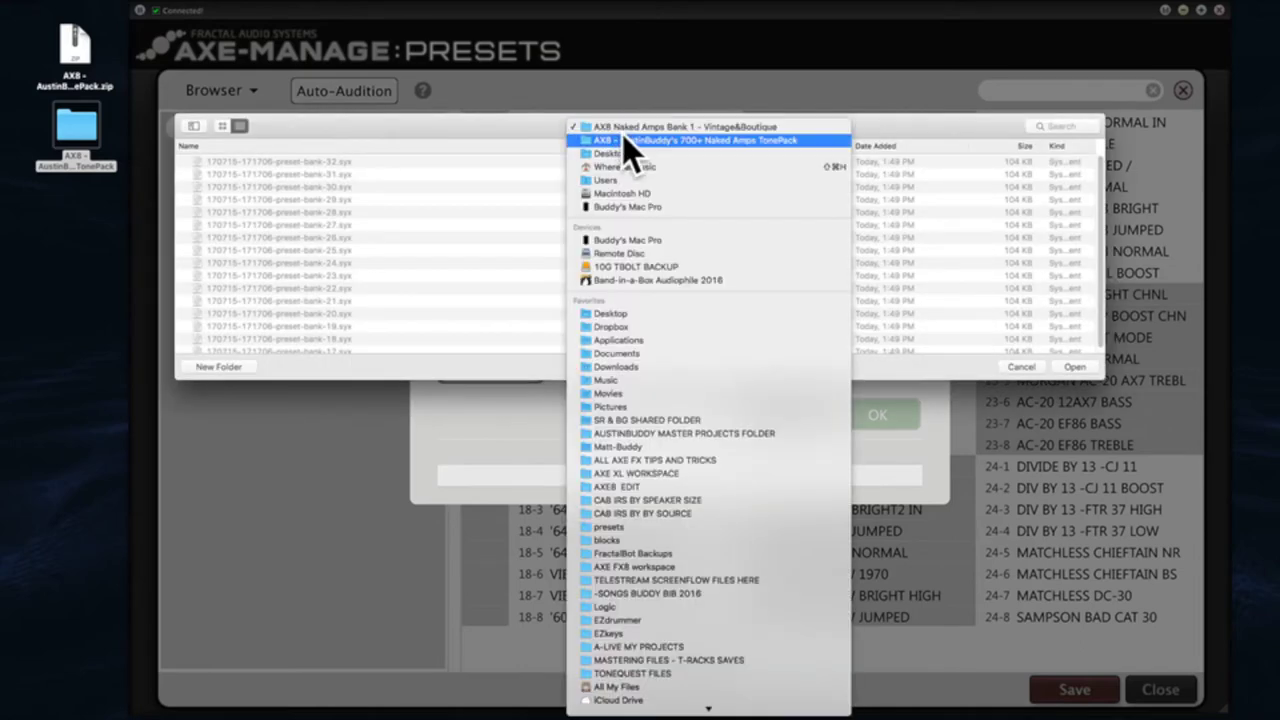
{"action": "left_click", "coordinate": [624, 140]}
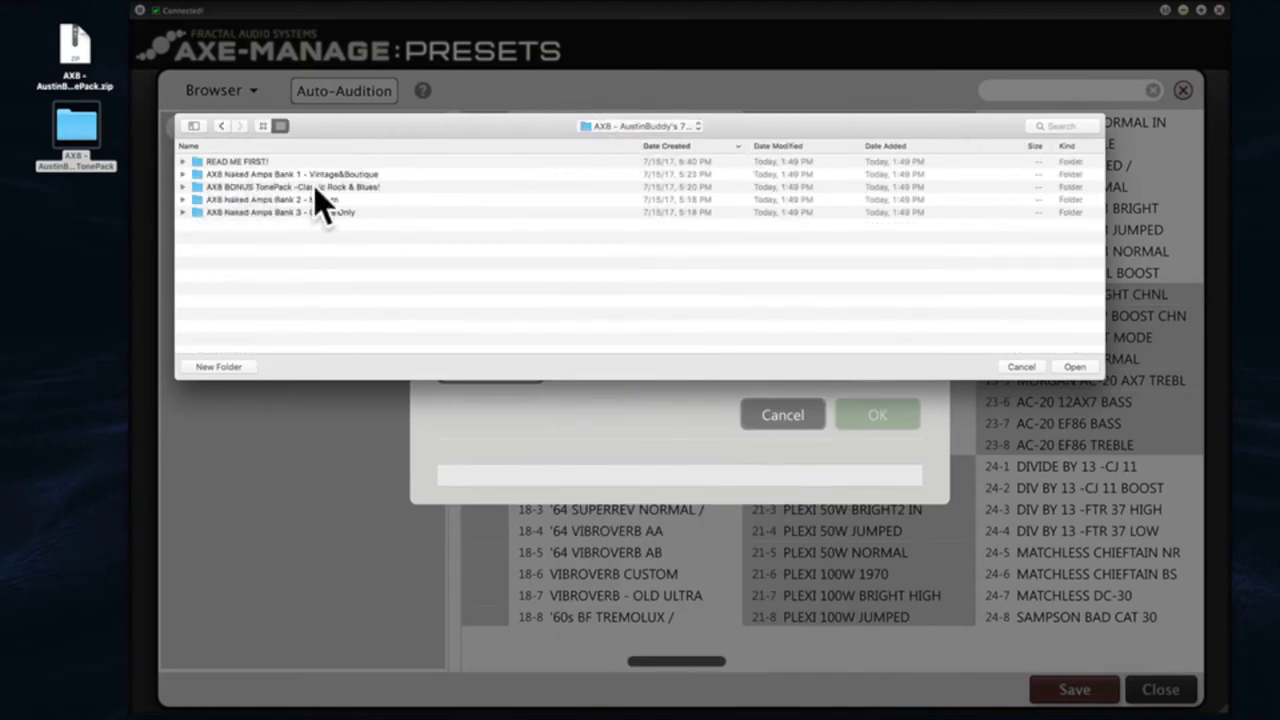
{"action": "left_click", "coordinate": [182, 174]}
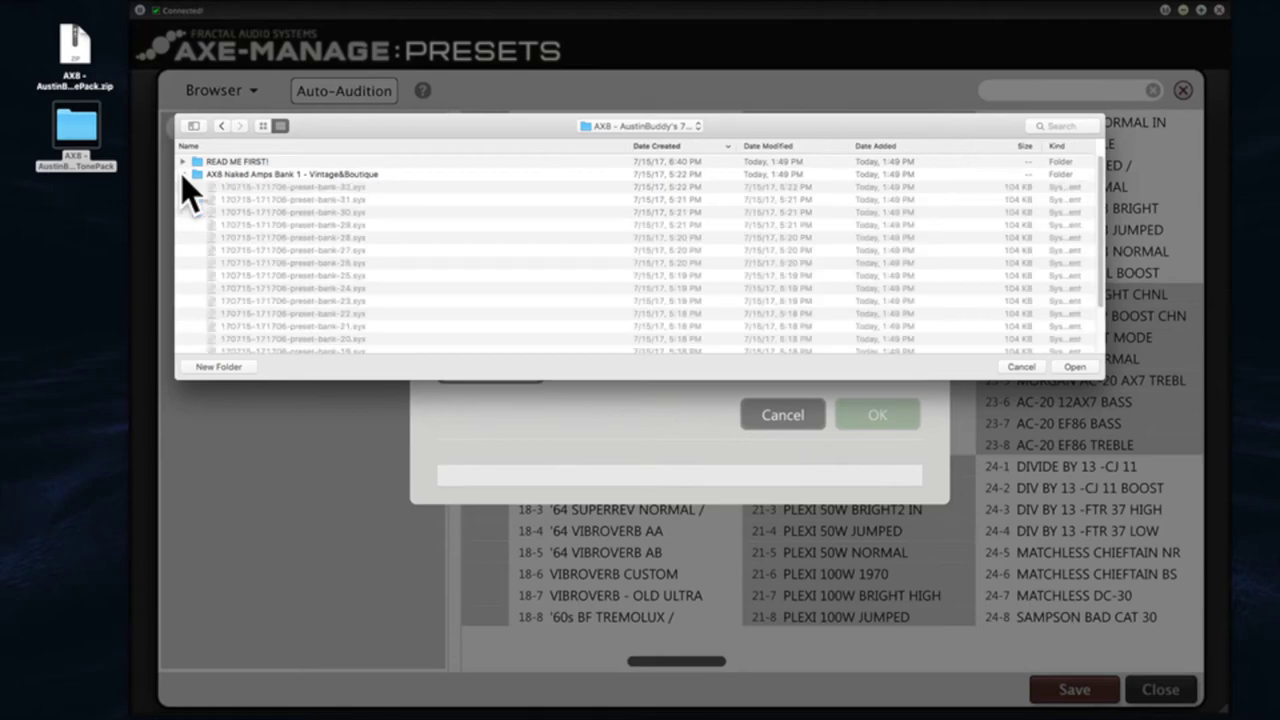
{"action": "left_click", "coordinate": [384, 174]}
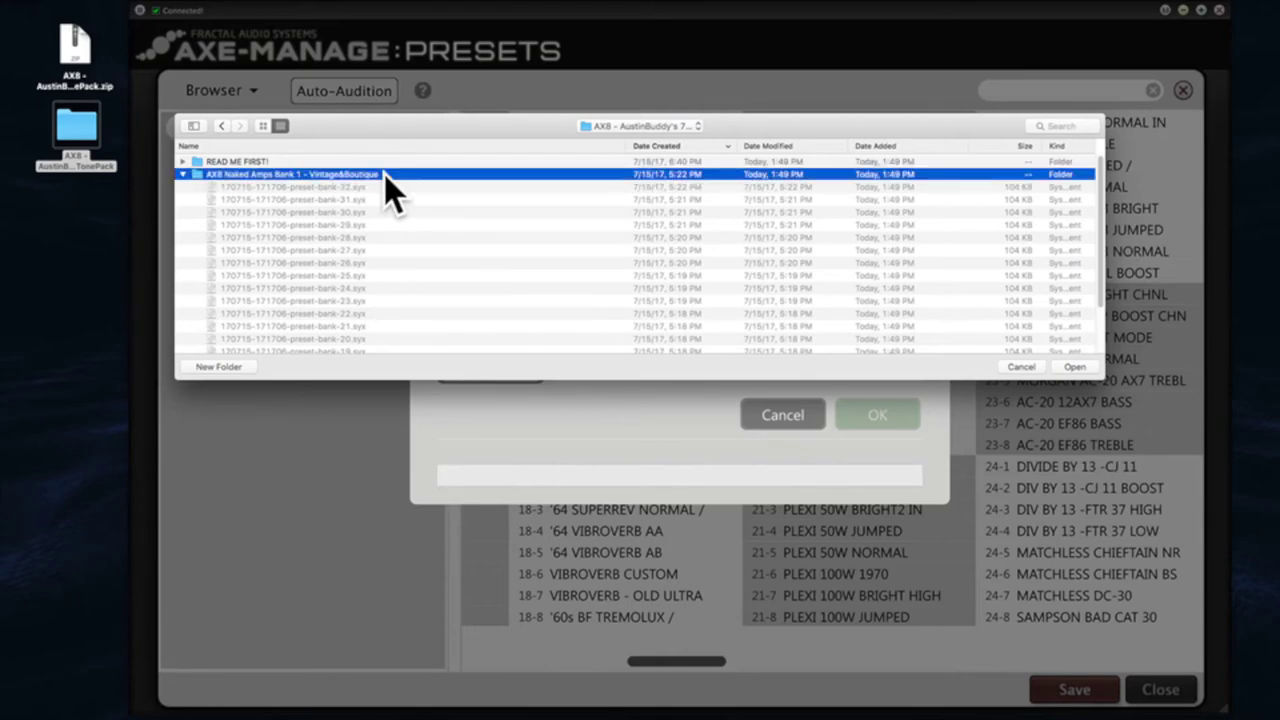
{"action": "double_click", "coordinate": [384, 174]}
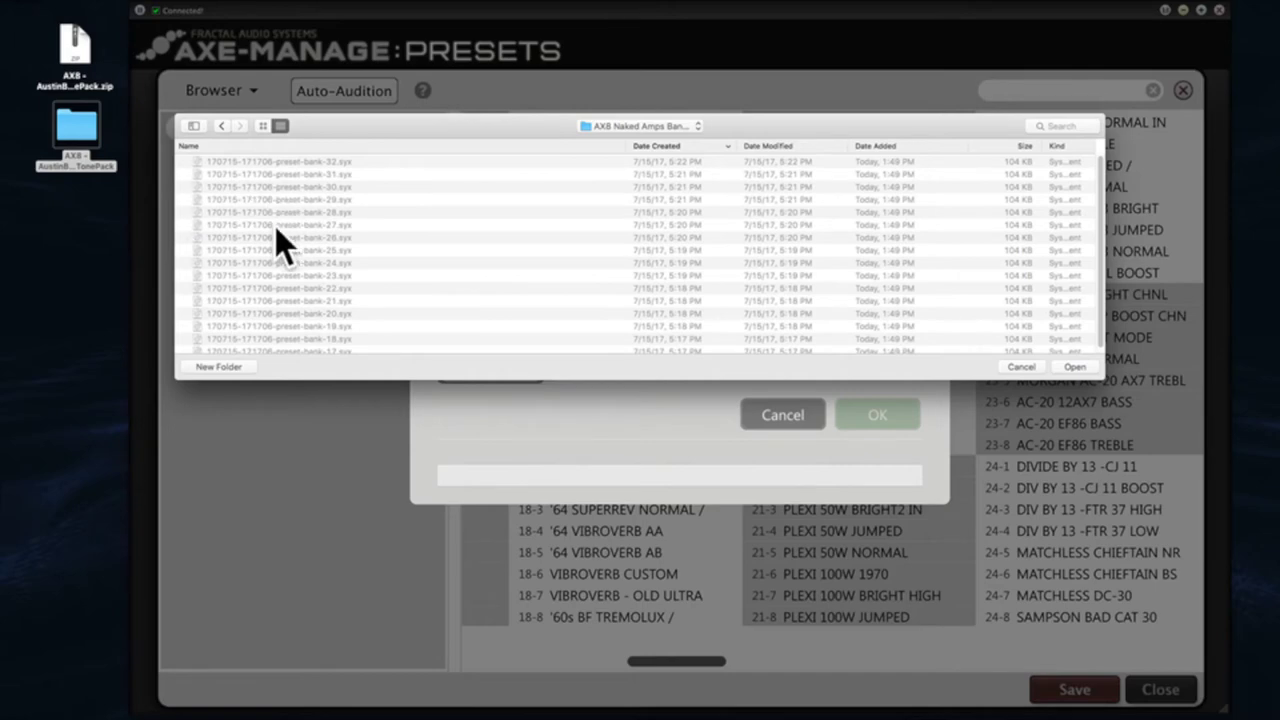
{"action": "left_click", "coordinate": [1075, 367]}
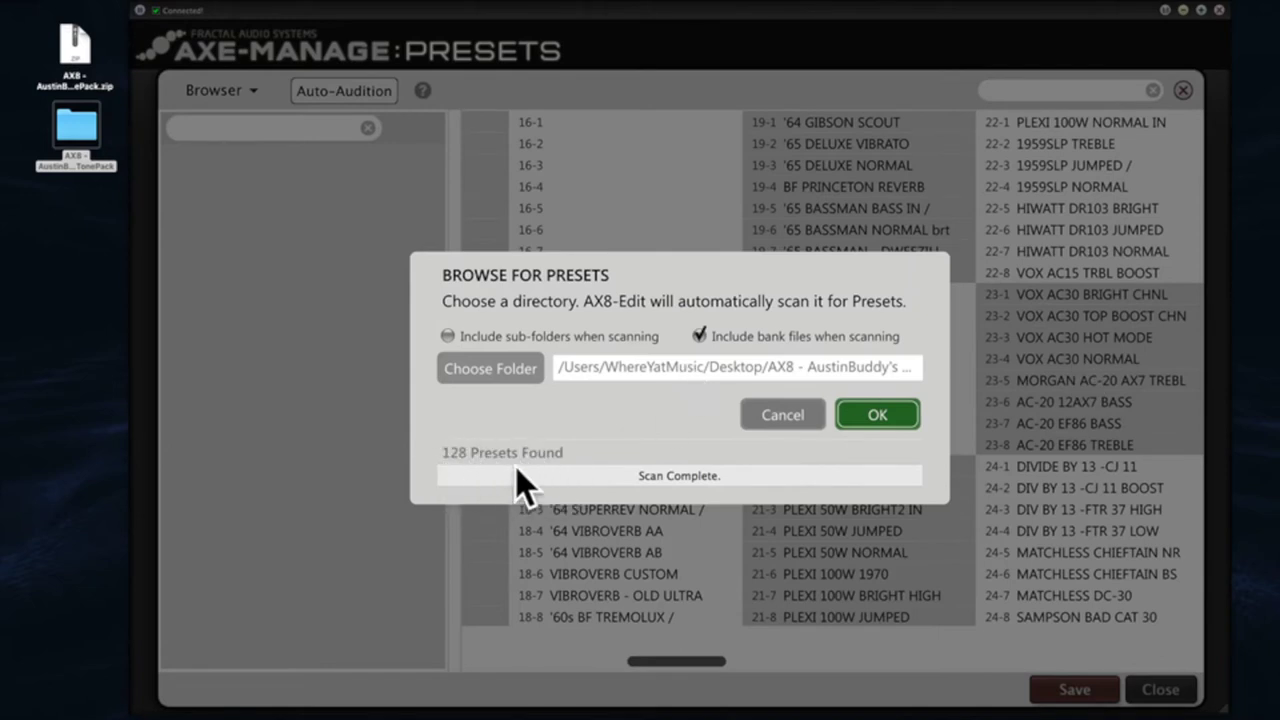
{"action": "left_click", "coordinate": [866, 414]}
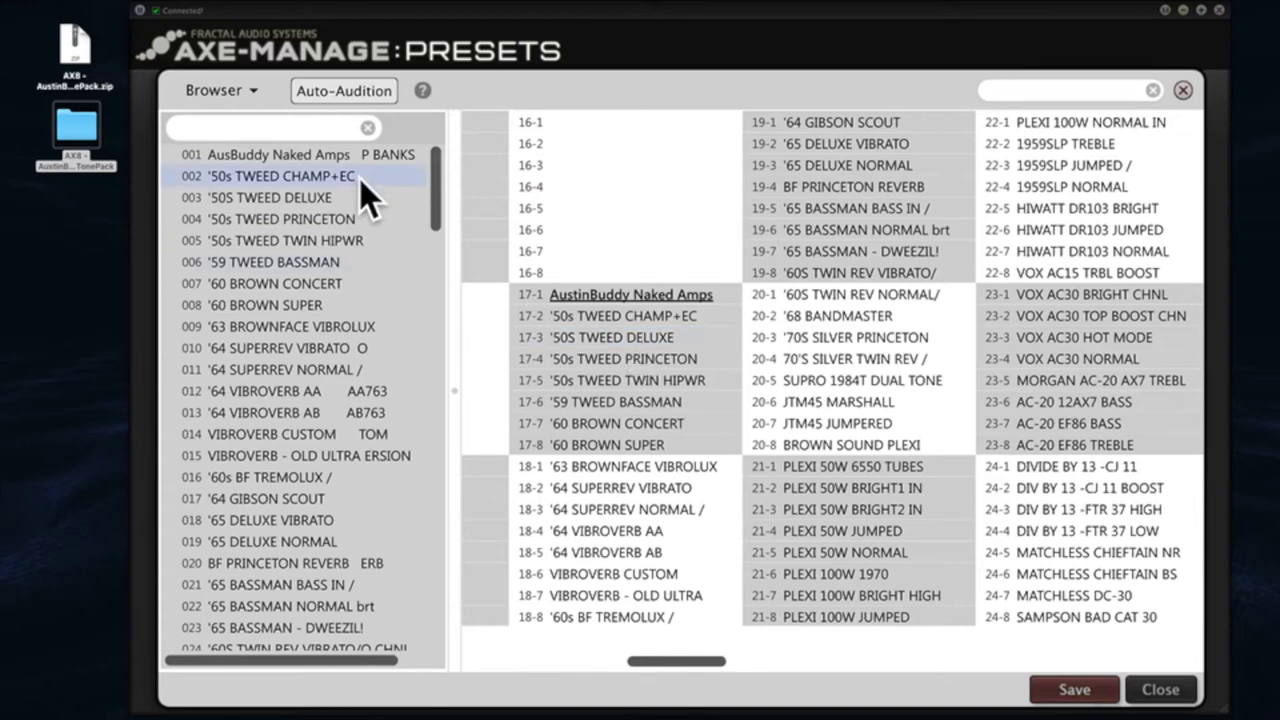
Turn on Auto-Audition and audition '50s Tweed Champ+EC, '50s Tweed Princeton and '60 Brown Concert.
{"action": "left_click", "coordinate": [329, 89]}
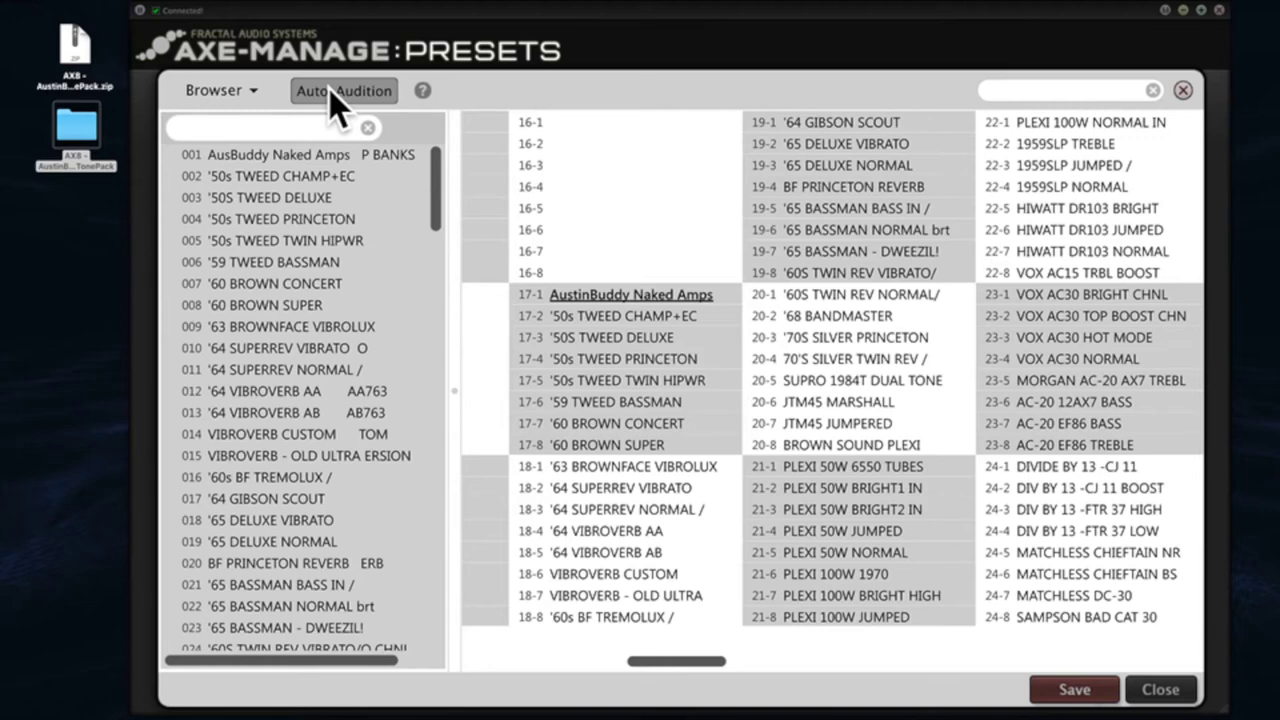
{"action": "left_click", "coordinate": [286, 177]}
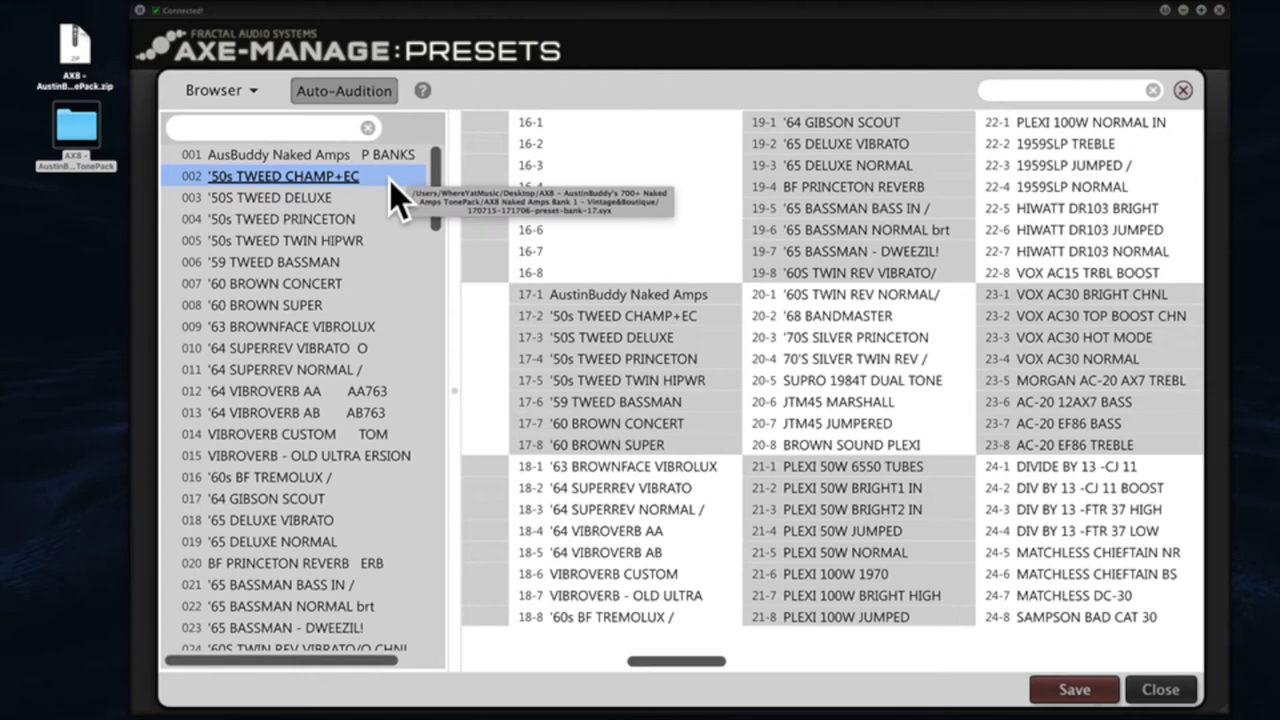
{"action": "left_click", "coordinate": [260, 221]}
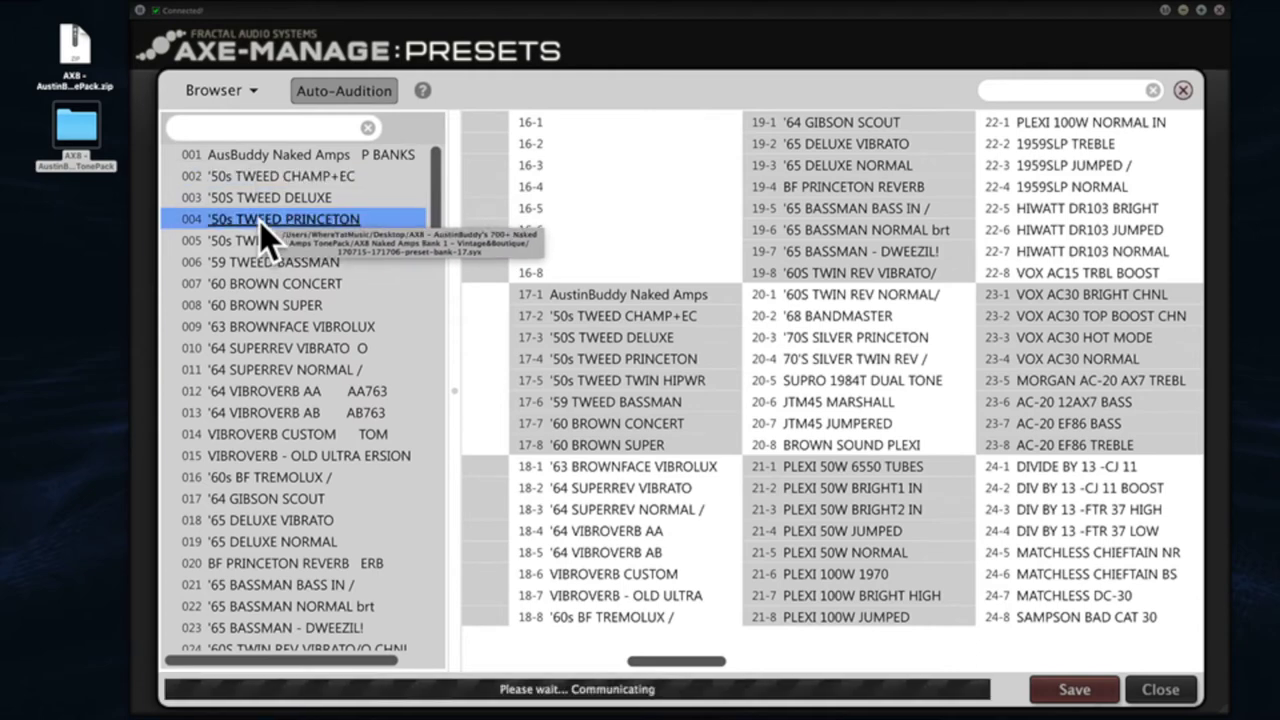
{"action": "left_click", "coordinate": [258, 282]}
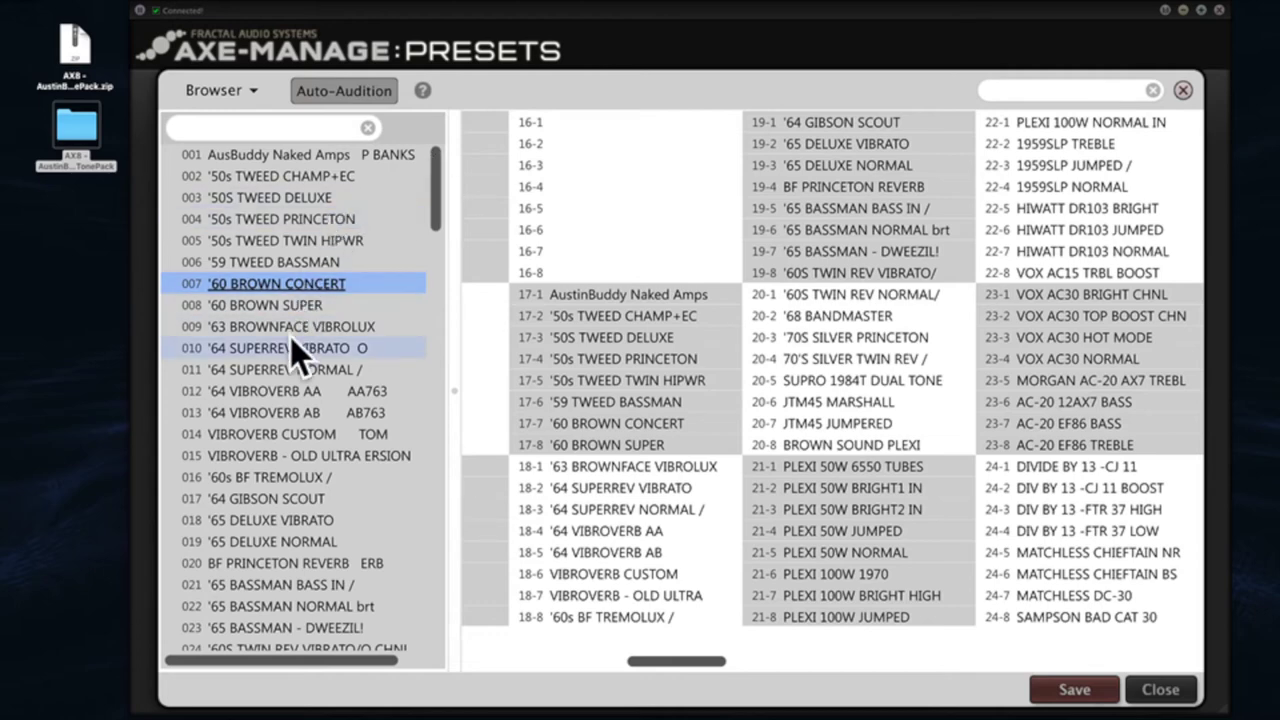
Select the presets from '50s Tweed Champ+EC through '59 Tweed Bassman.
{"action": "left_click", "coordinate": [312, 170]}
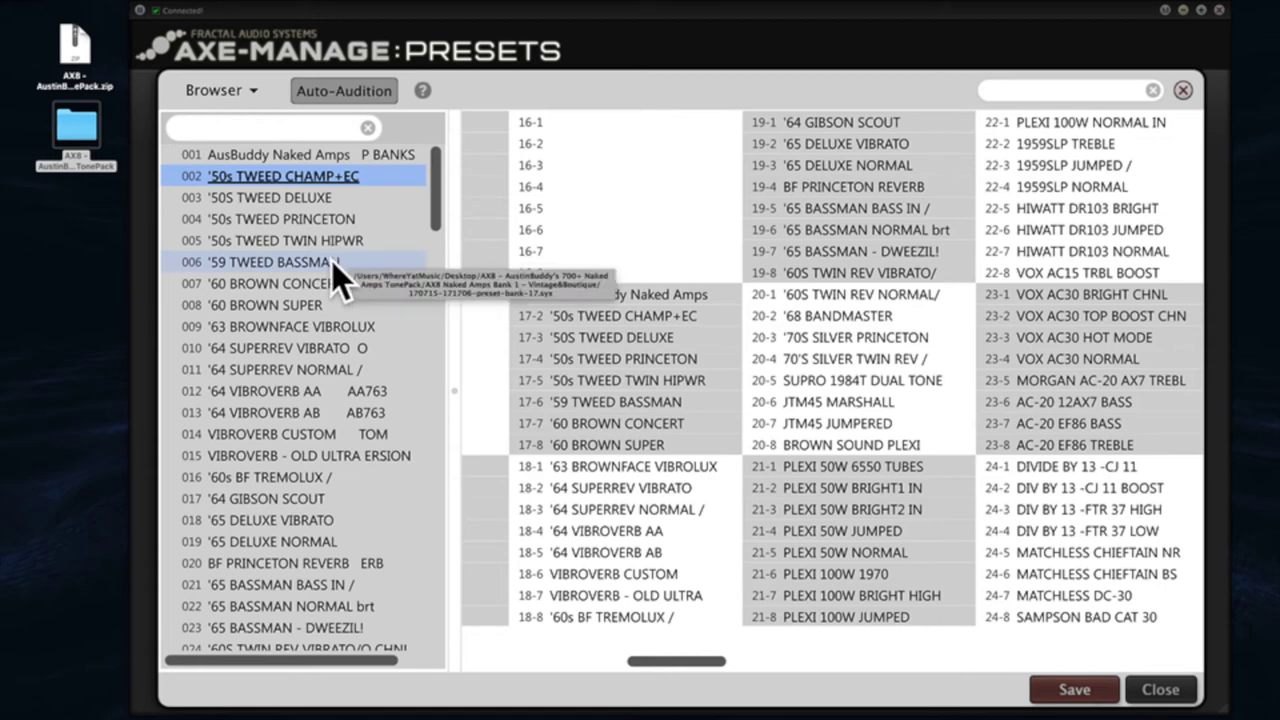
{"action": "left_click", "coordinate": [368, 174]}
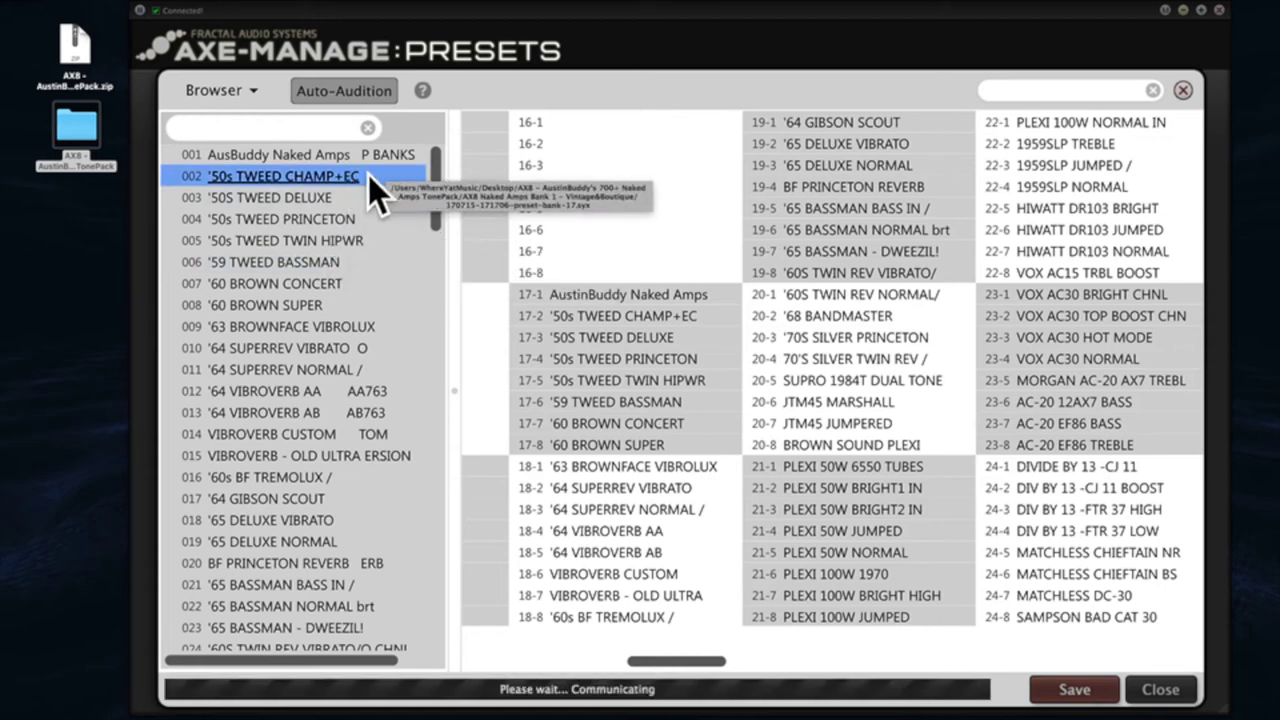
{"action": "left_click", "coordinate": [319, 262], "text": "shift"}
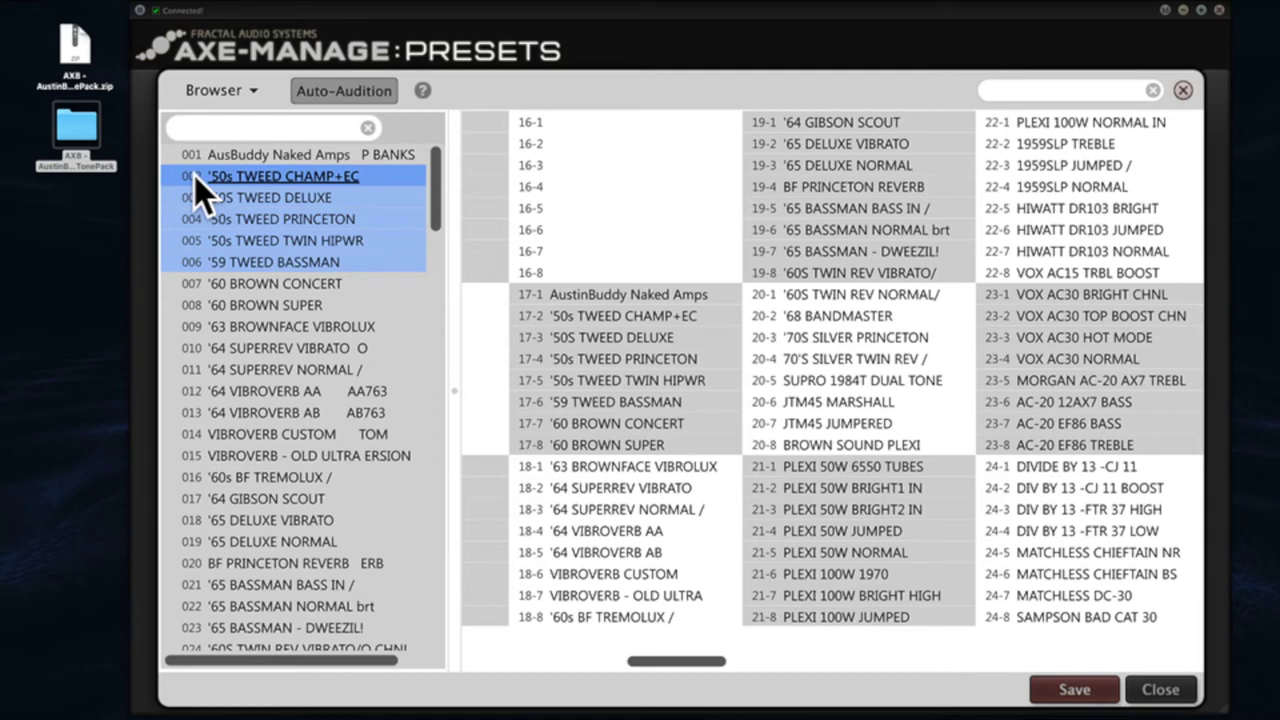
Drag the five Tweed presets (002–006) into slots 17-2 through 17-6.
{"action": "left_click_drag", "start_coordinate": [194, 175], "coordinate": [783, 314]}
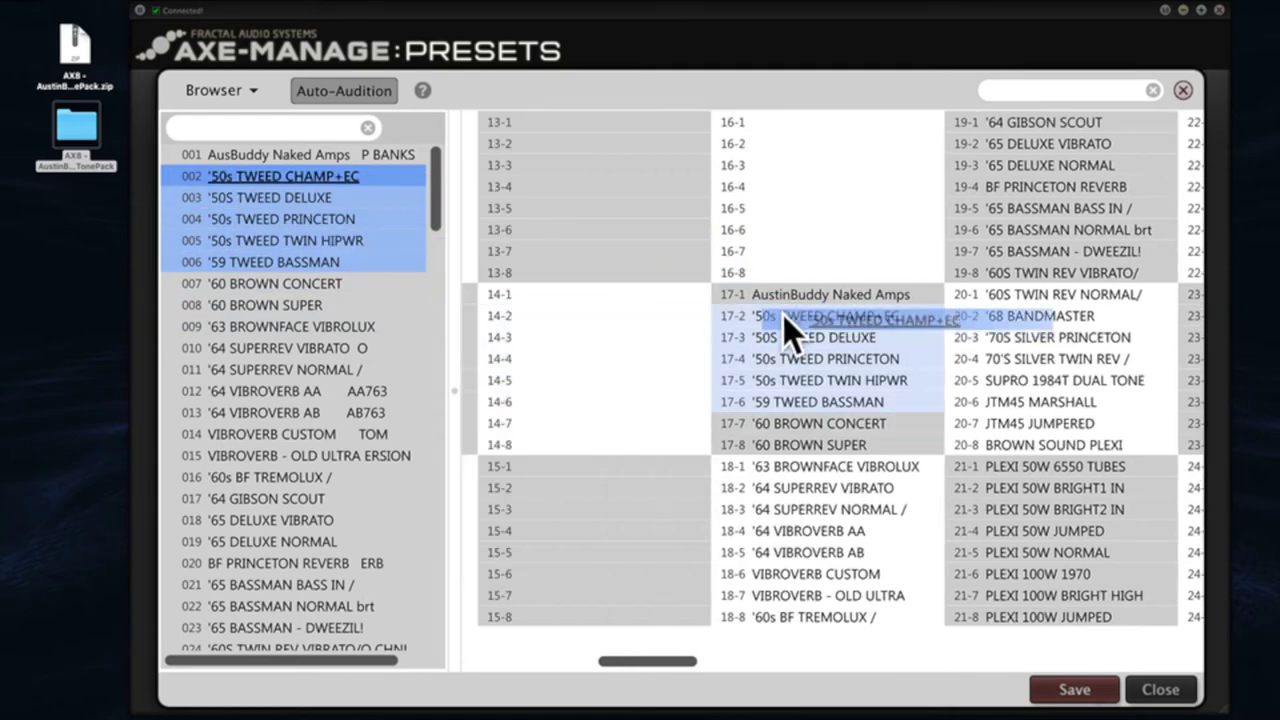
{"action": "left_click_drag", "start_coordinate": [783, 314], "coordinate": [783, 314]}
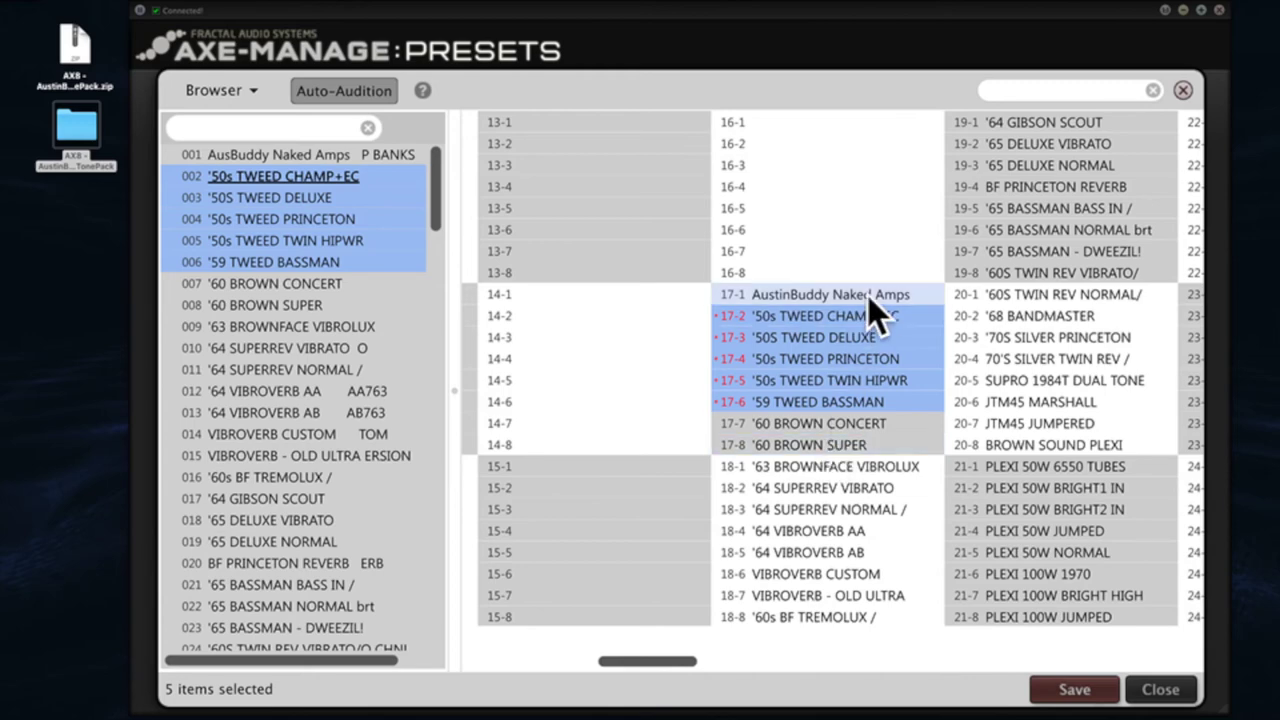
Save the five Tweed presets in slots 17-2 to 17-6 to the AX8 and confirm.
{"action": "left_click", "coordinate": [1055, 686]}
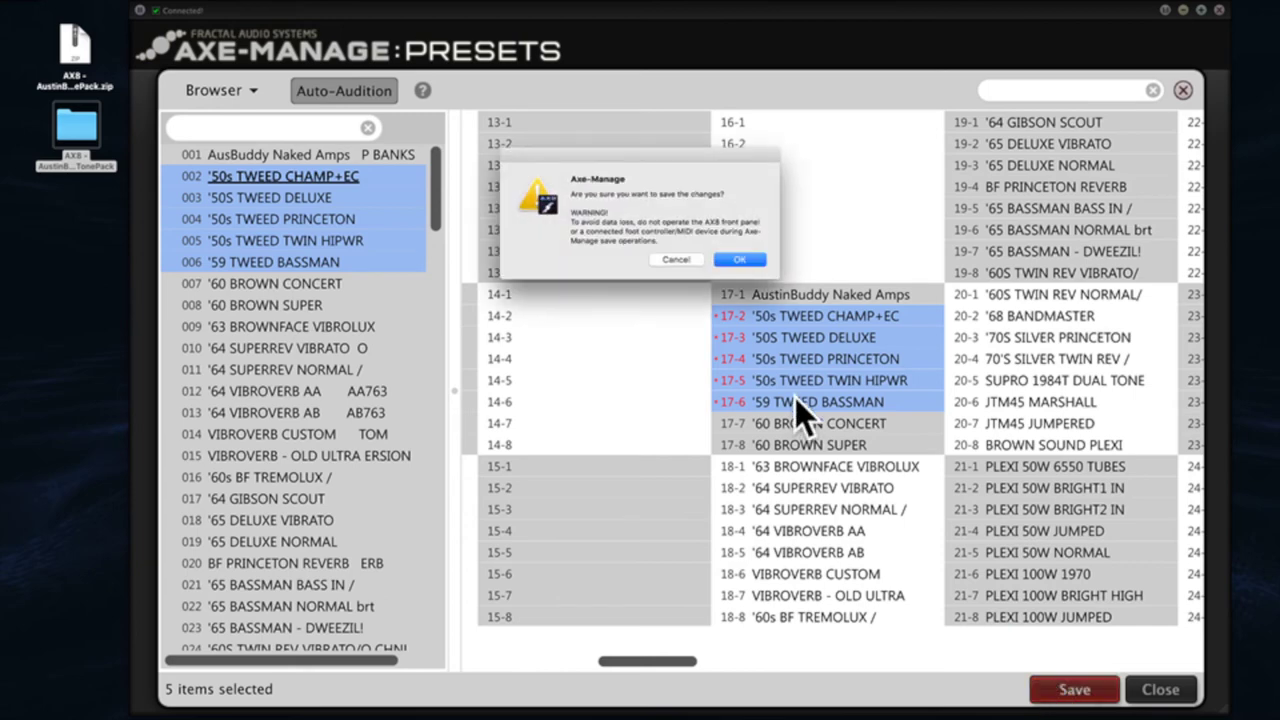
{"action": "left_click", "coordinate": [742, 258]}
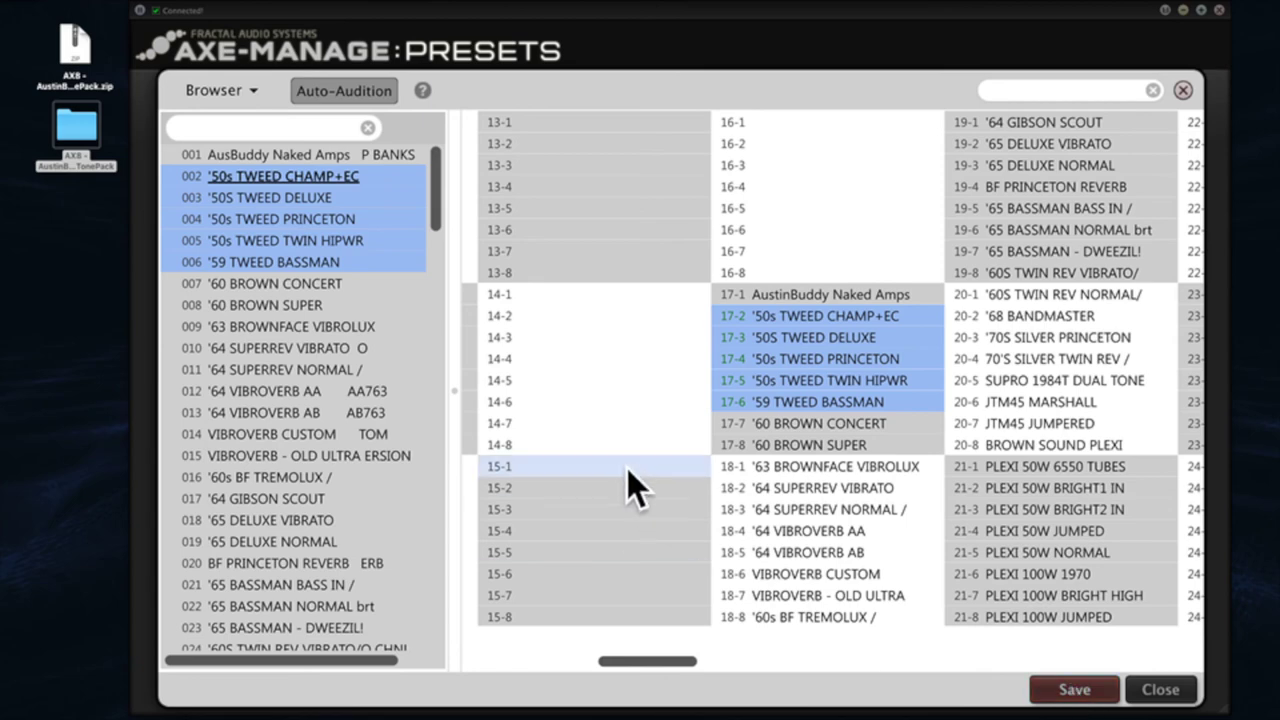
{"action": "left_click", "coordinate": [378, 158]}
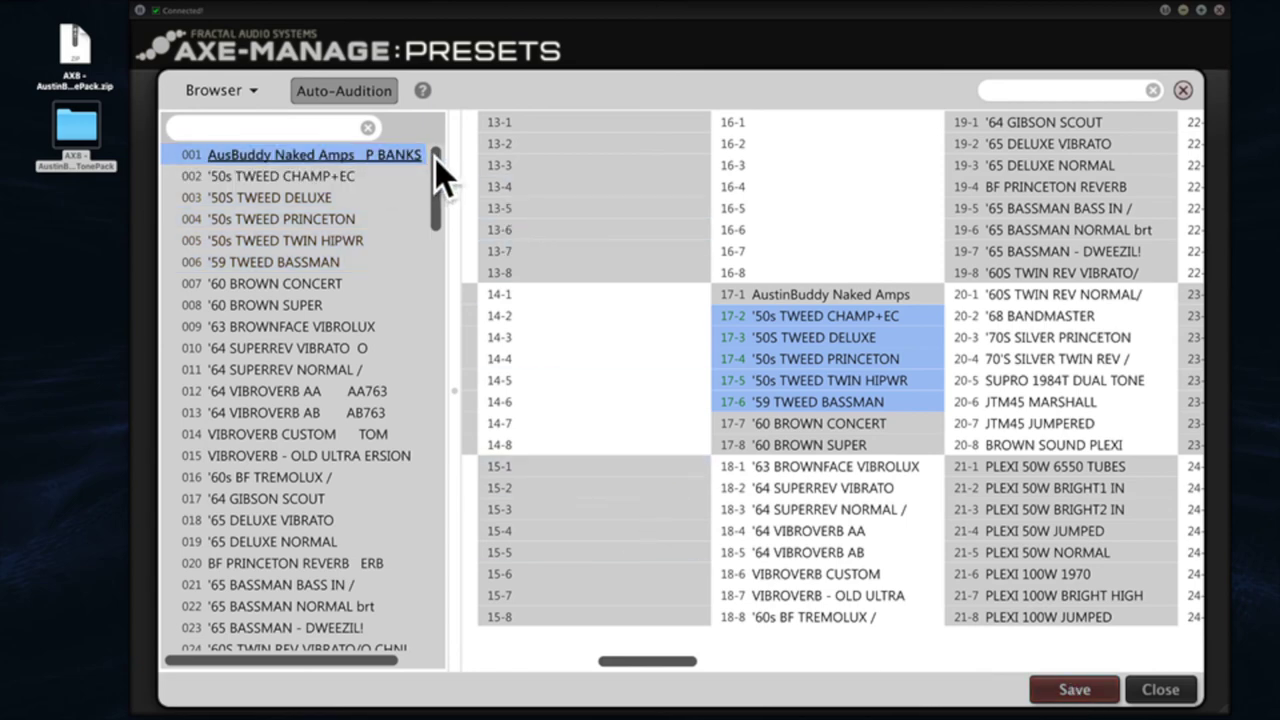
Select all 128 presets through FRACTAL BASS AMP and drop them starting at slot 17-1.
{"action": "left_click_drag", "start_coordinate": [435, 158], "coordinate": [446, 686]}
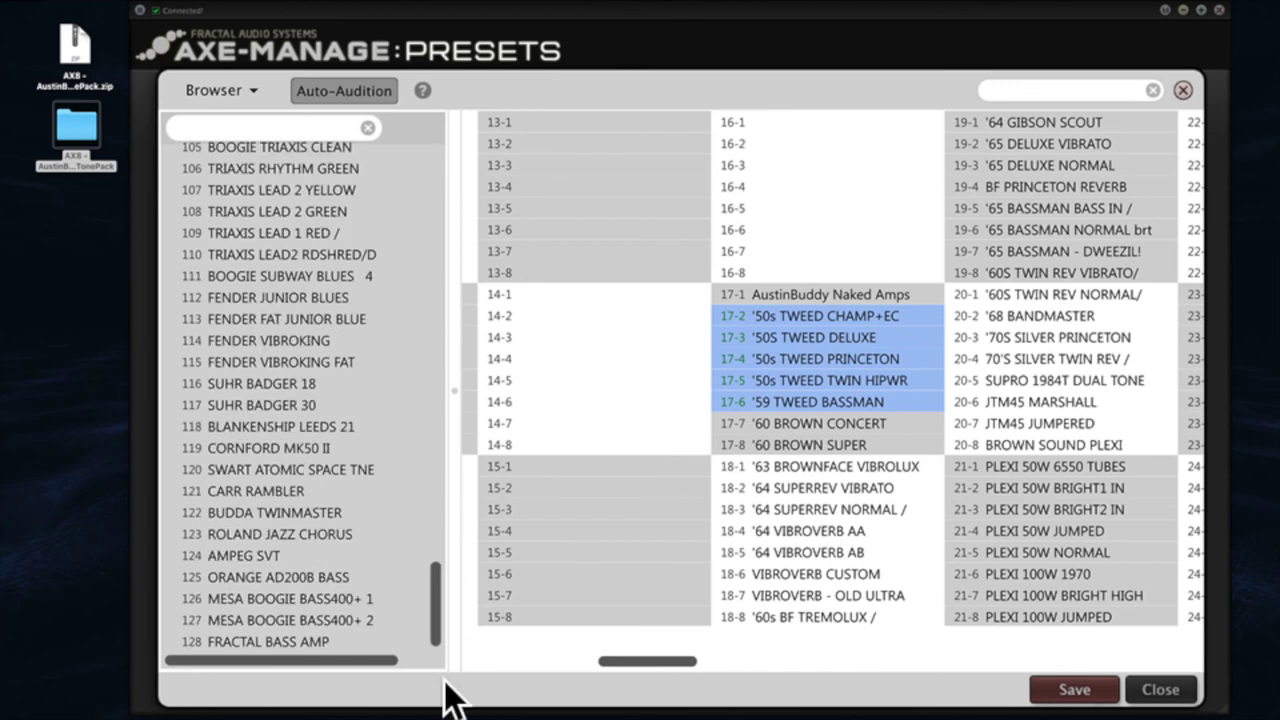
{"action": "left_click", "coordinate": [335, 642], "text": "shift"}
{"action": "left_click_drag", "start_coordinate": [350, 154], "coordinate": [843, 291]}
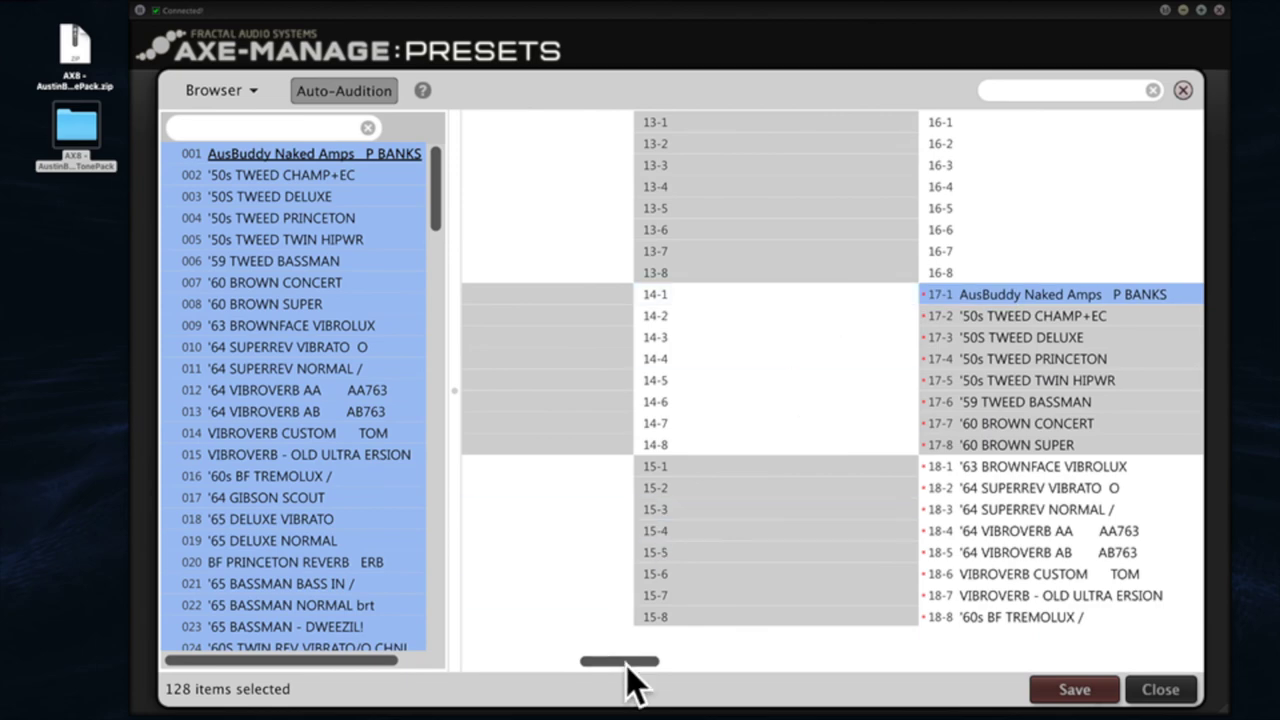
{"action": "left_click_drag", "start_coordinate": [627, 667], "coordinate": [820, 684]}
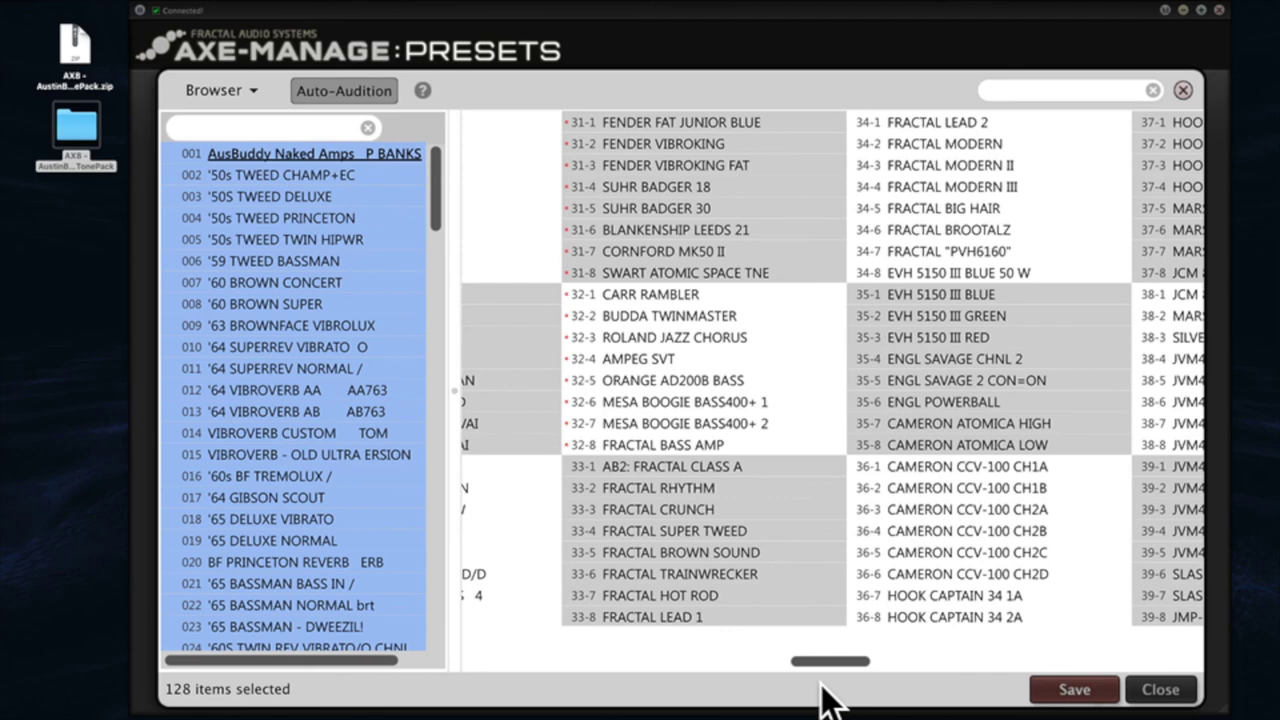